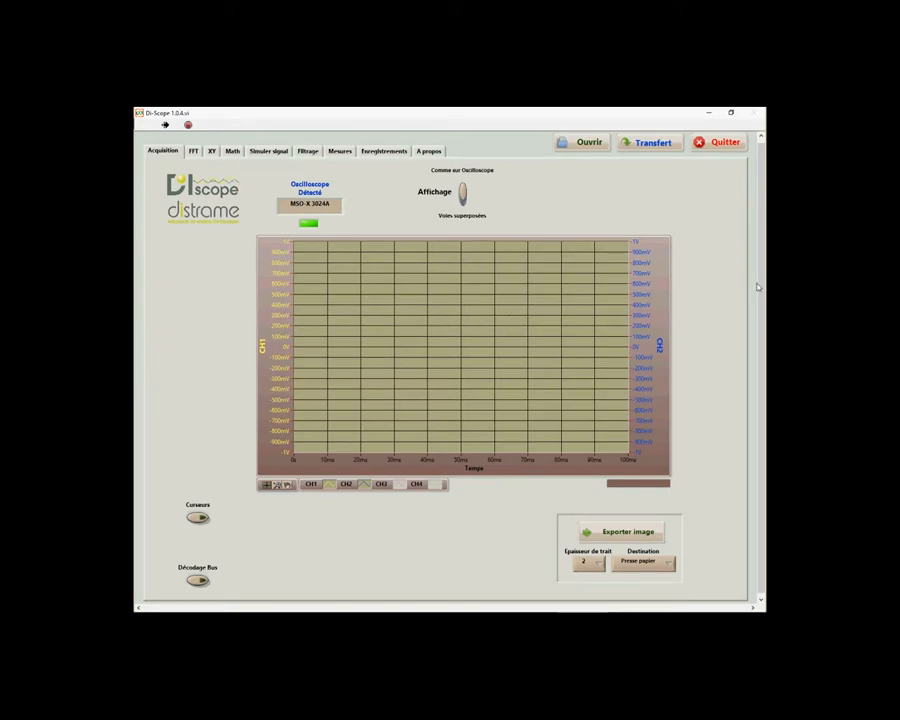
# Open the signal simulator, display the default sine signal, and redisplay it with noise (Bruit) enabled
pyautogui.click(267, 152)
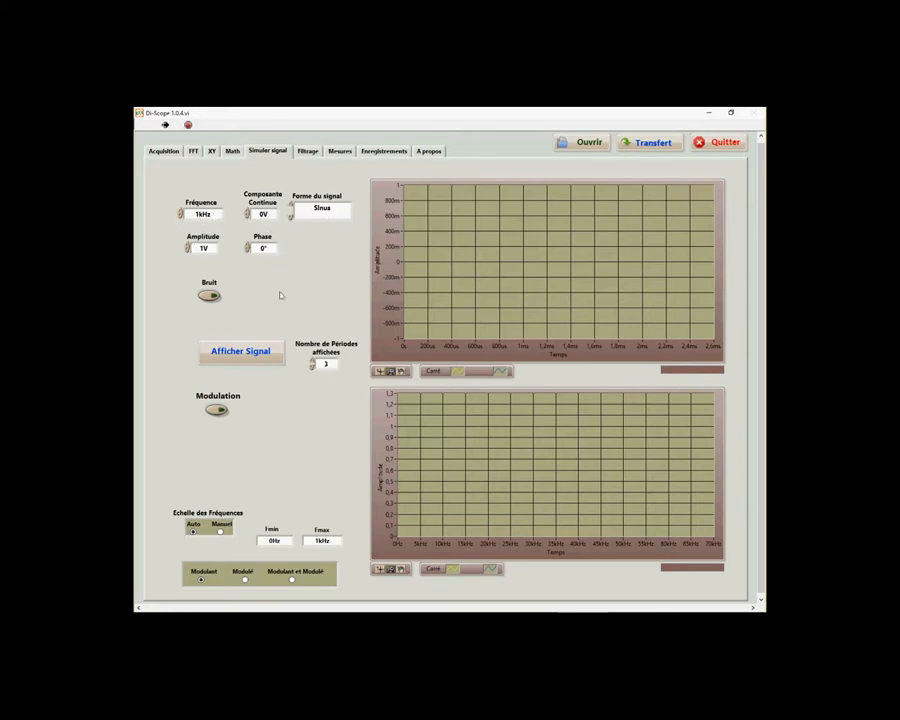
pyautogui.click(264, 353)
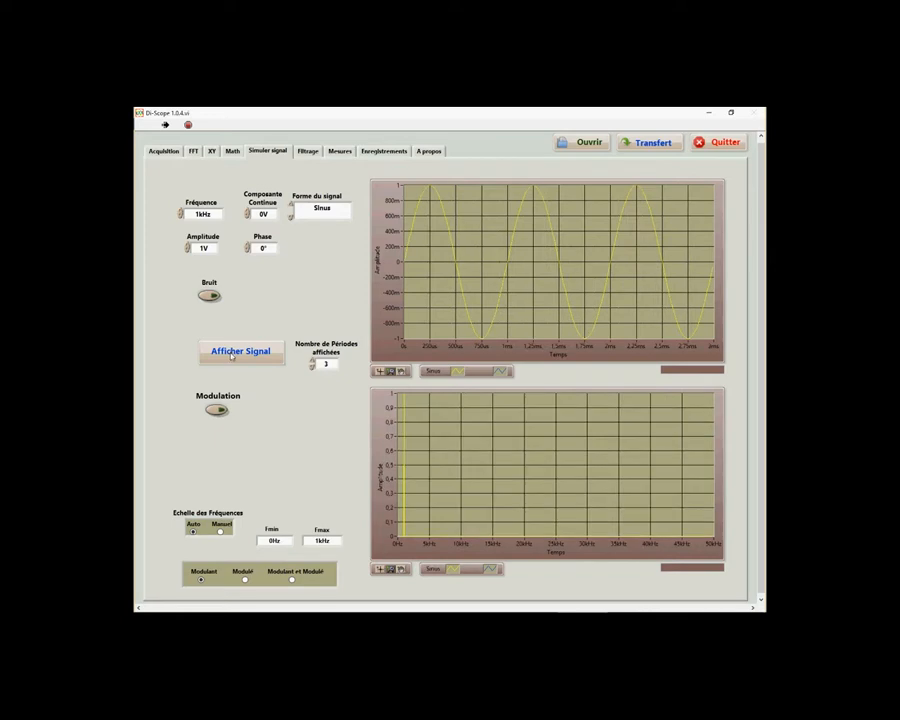
pyautogui.click(209, 296)
pyautogui.click(247, 353)
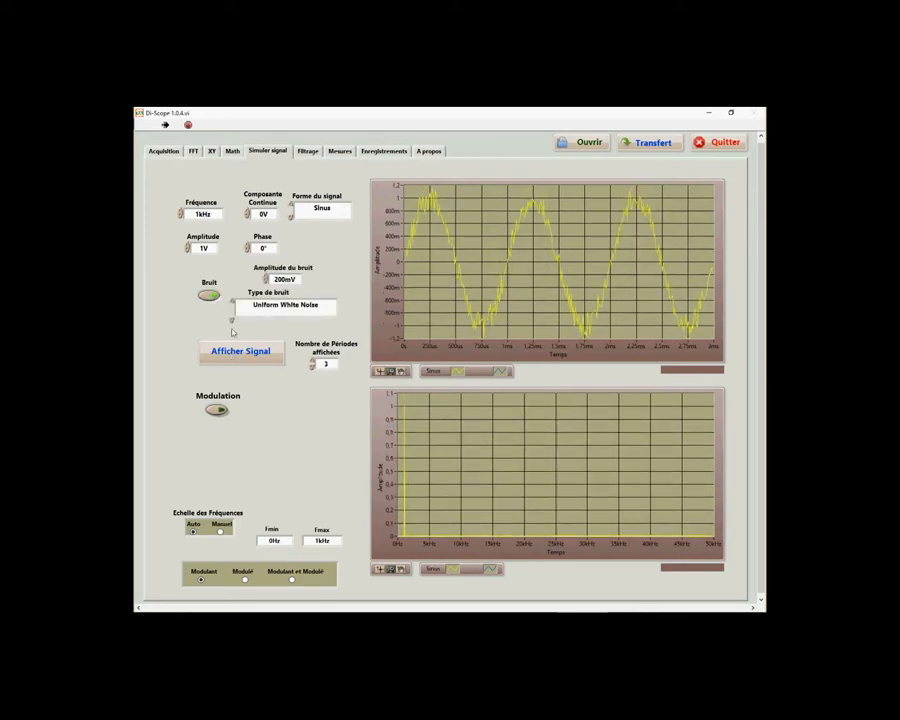
# Set the noise amplitude to 100 mV and redisplay the noisy sine signal
pyautogui.click(265, 283)
pyautogui.click(265, 283)
pyautogui.click(265, 276)
pyautogui.click(279, 352)
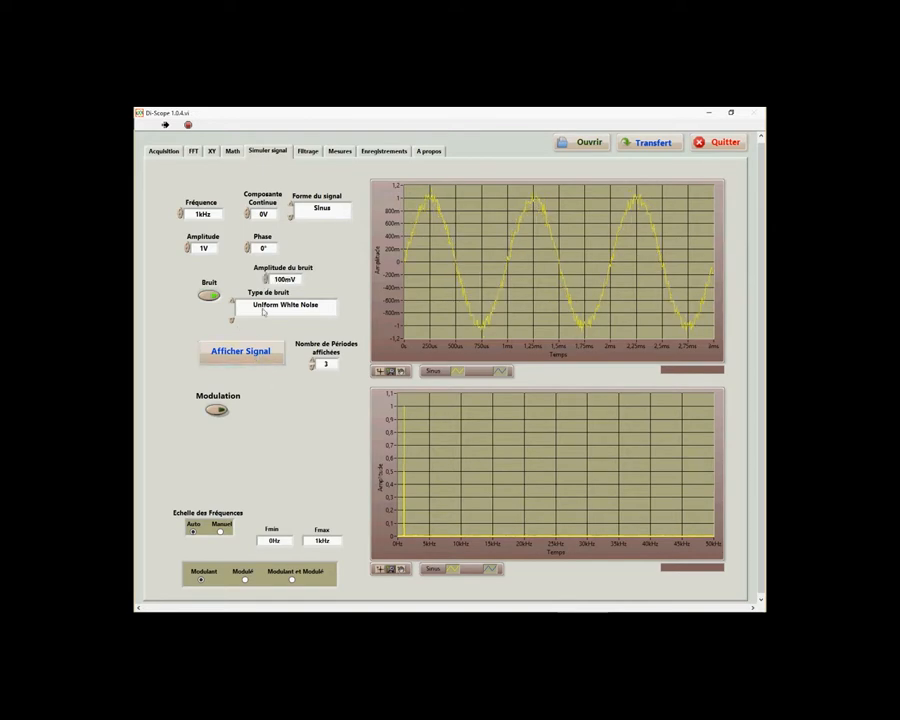
# Change the noise type to Periodic Random Noise and redisplay the signal
pyautogui.click(284, 305)
pyautogui.click(281, 323)
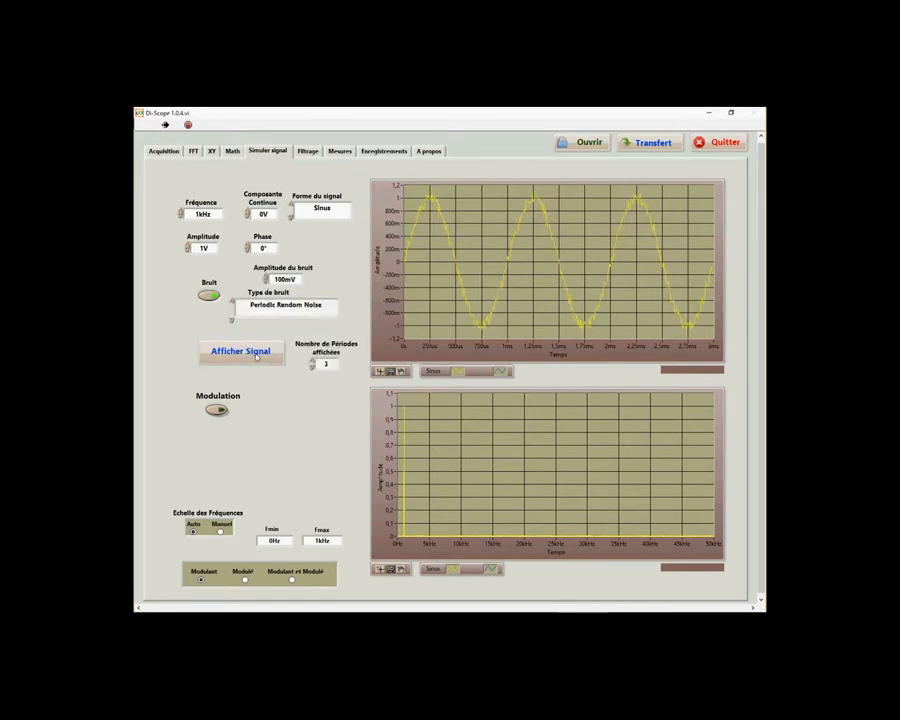
pyautogui.click(258, 357)
# Return the noise type to Uniform White Noise, disable the noise, and redisplay the clean sine signal
pyautogui.click(270, 306)
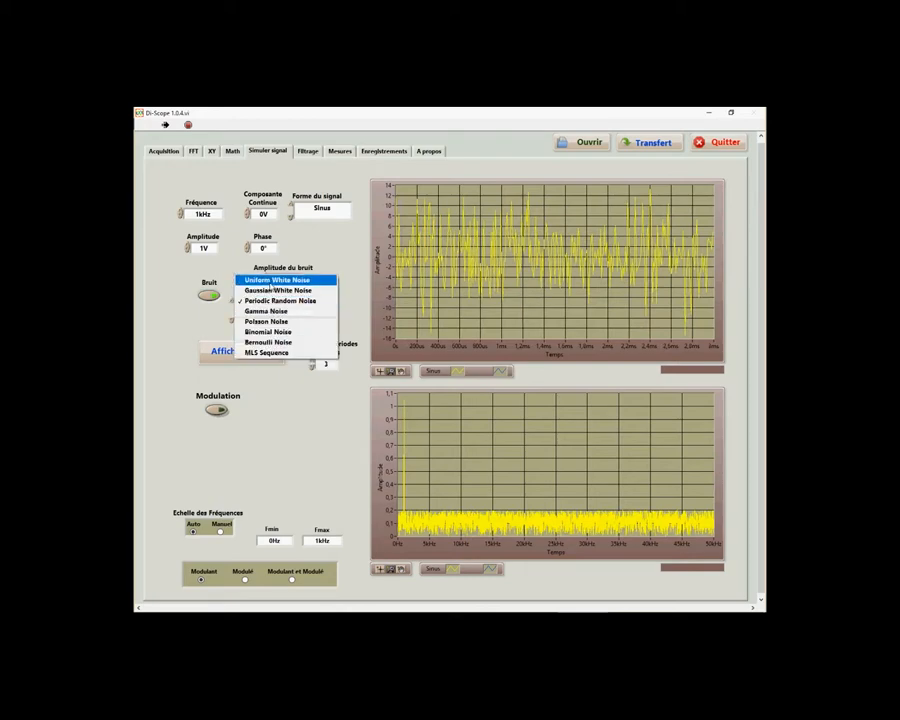
pyautogui.click(277, 280)
pyautogui.click(208, 295)
pyautogui.click(250, 353)
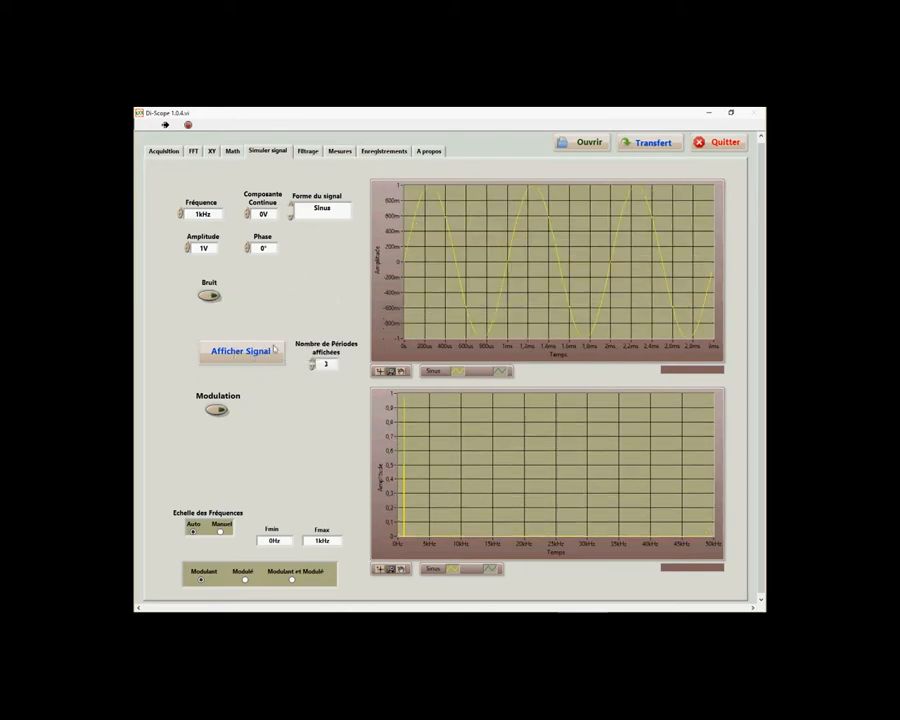
# Change the simulated waveform to square (Carré) and display it
pyautogui.click(320, 208)
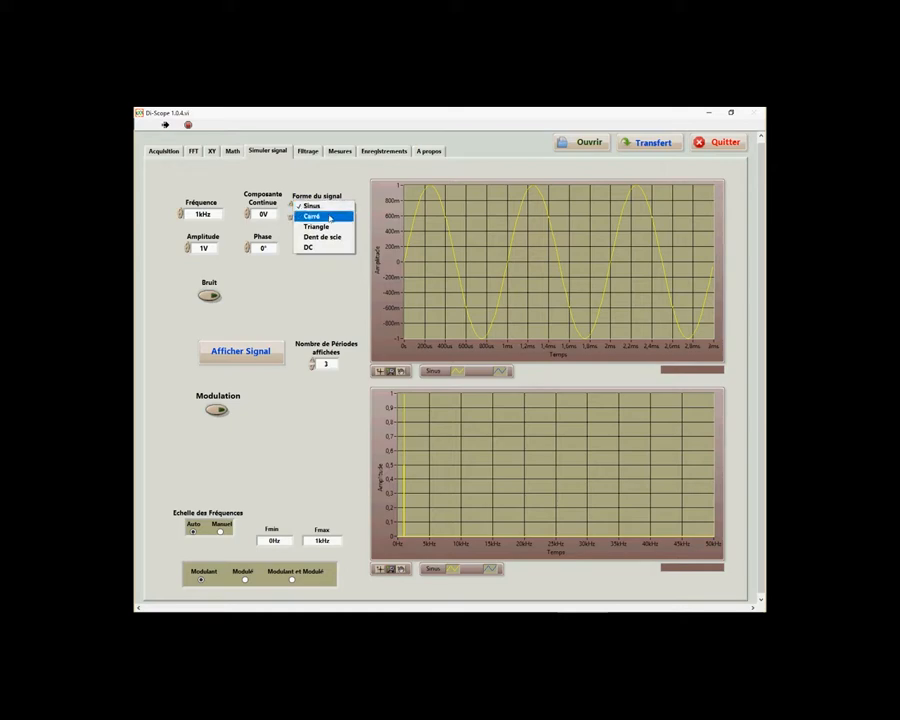
pyautogui.click(327, 217)
pyautogui.click(256, 352)
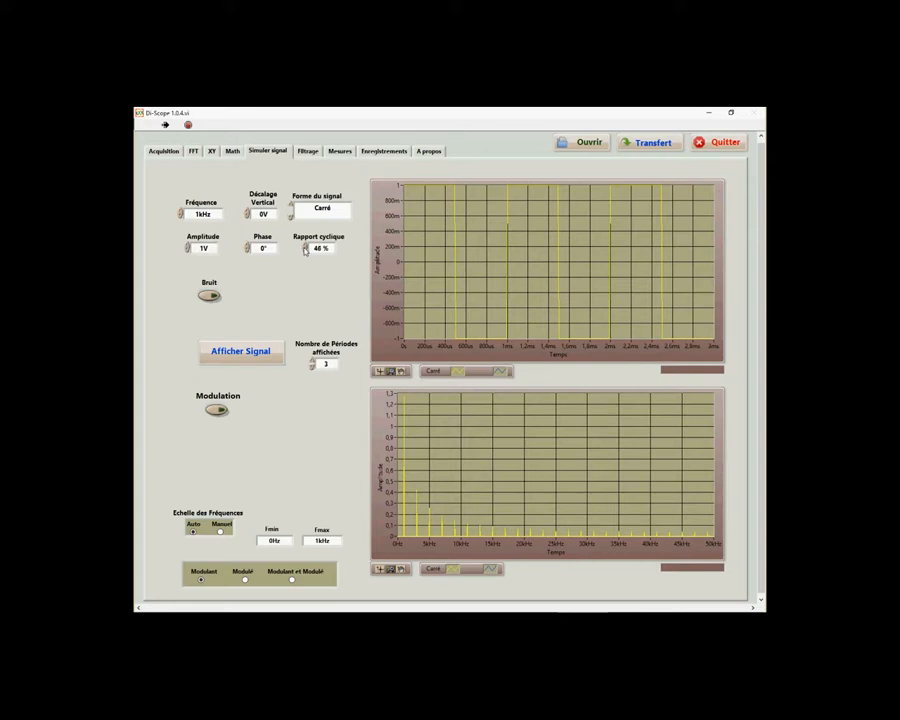
# Set the square signal's duty cycle to 20 % and its vertical offset to 1 V, redisplaying it after each change
pyautogui.doubleClick(316, 248)
pyautogui.write('20')
pyautogui.click(238, 352)
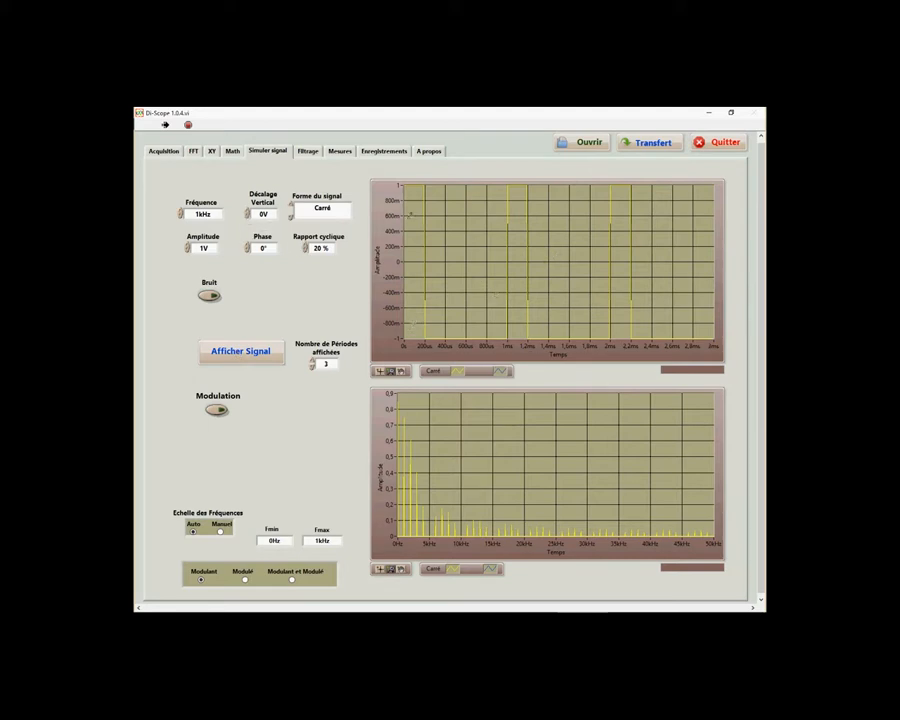
pyautogui.click(248, 211)
pyautogui.click(248, 351)
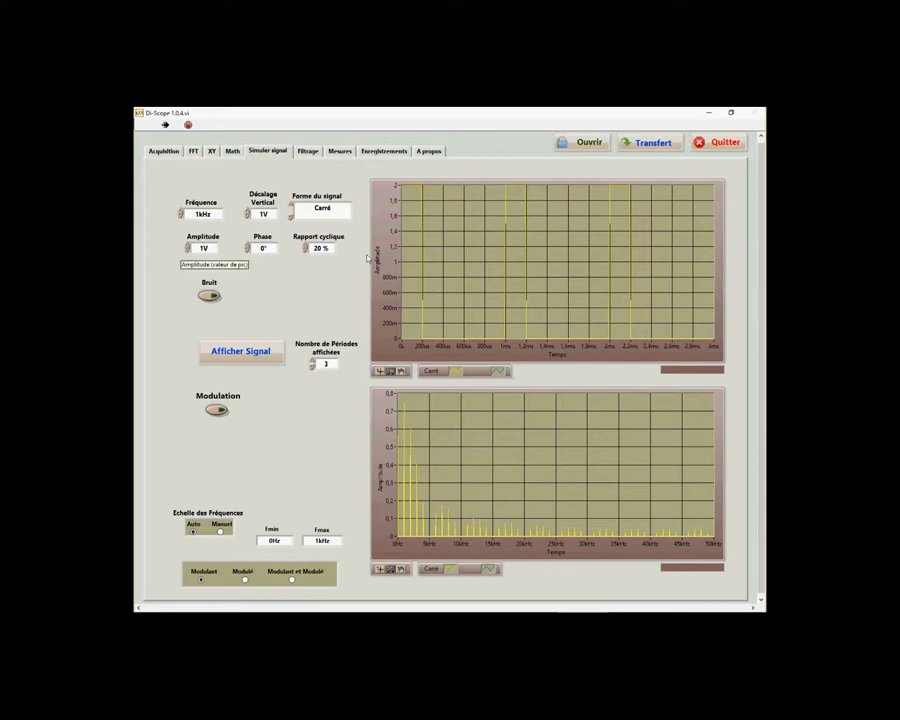
# Display the simulated signal as a sawtooth (Dent de scie) and after that as a DC signal
pyautogui.click(352, 209)
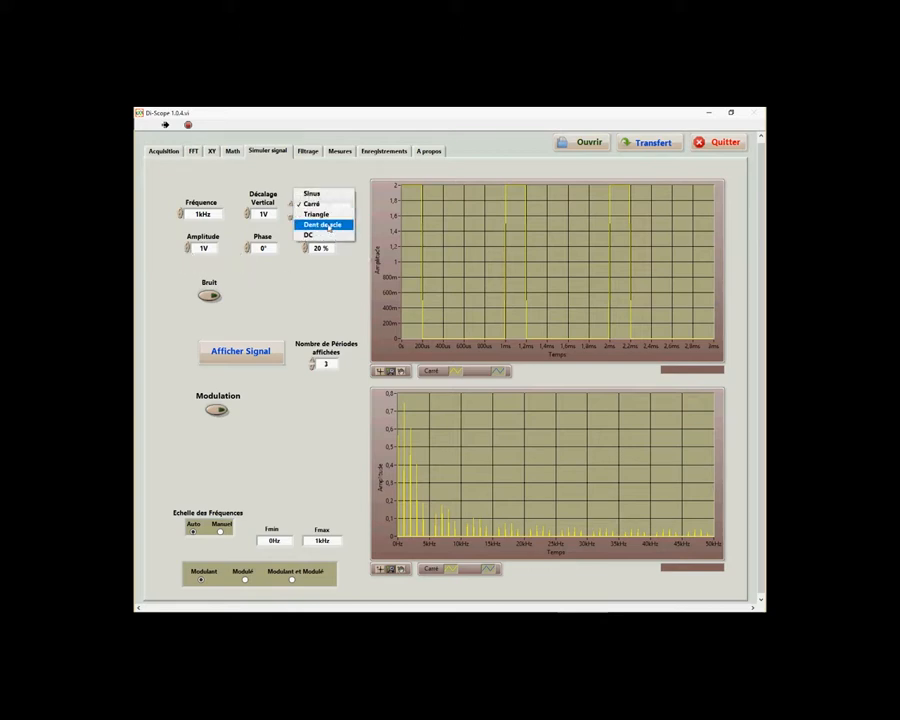
pyautogui.click(322, 223)
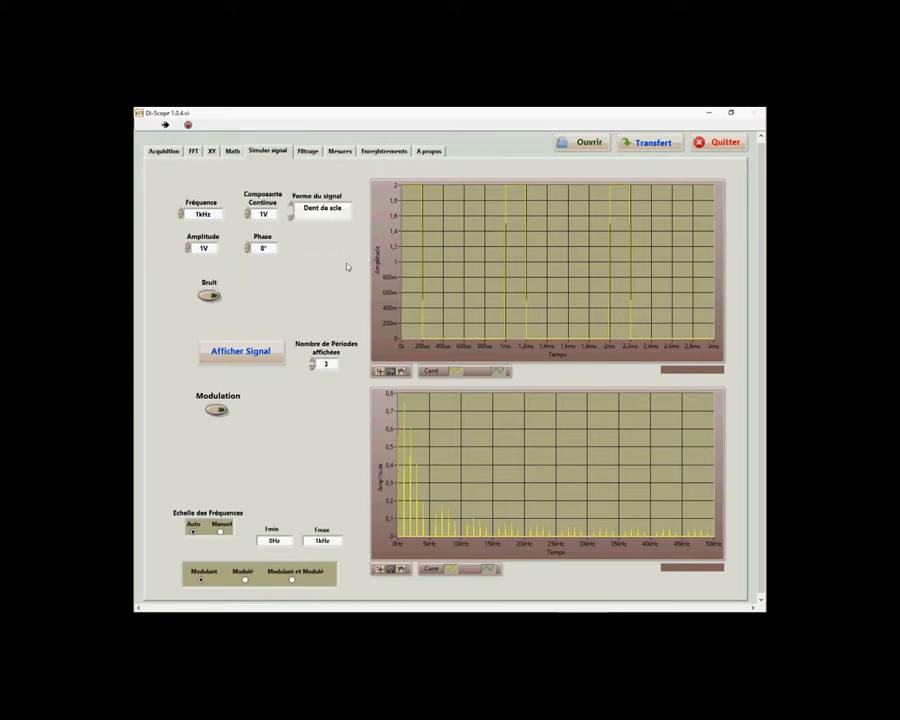
pyautogui.click(241, 351)
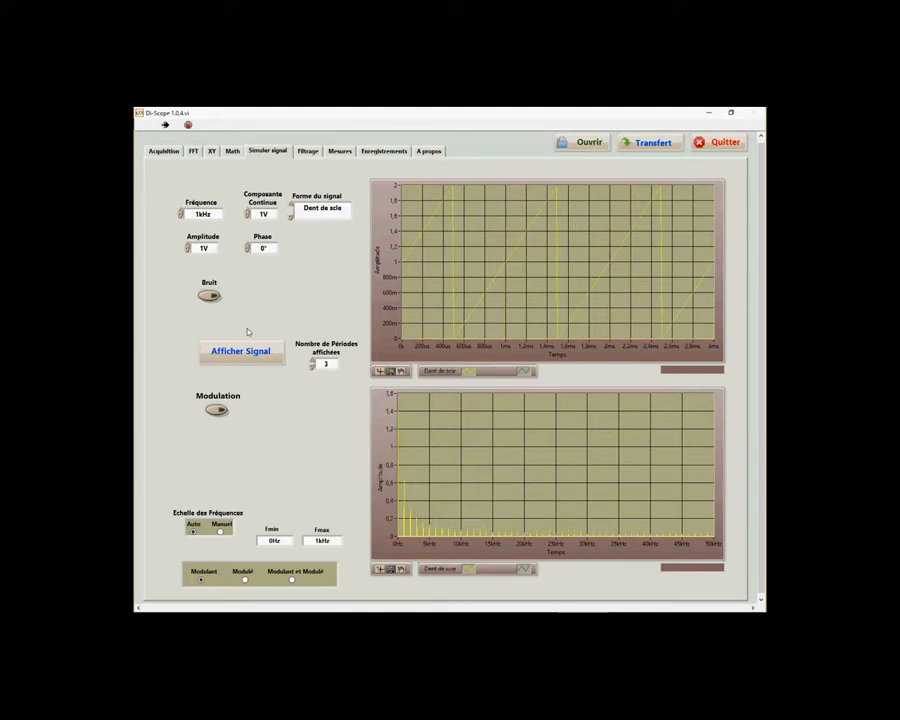
pyautogui.click(320, 211)
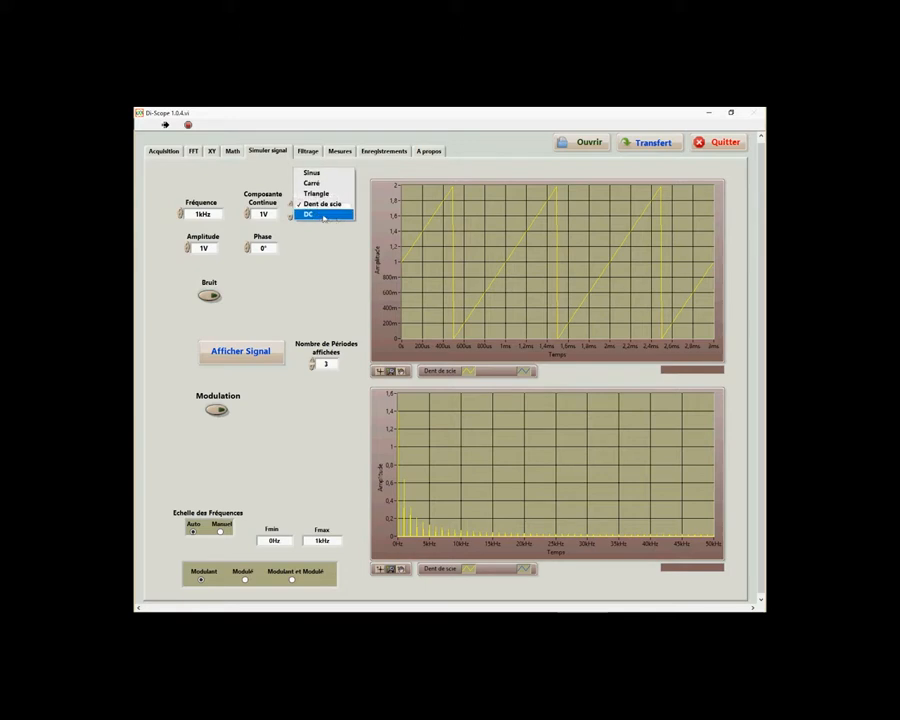
pyautogui.click(320, 214)
pyautogui.click(262, 350)
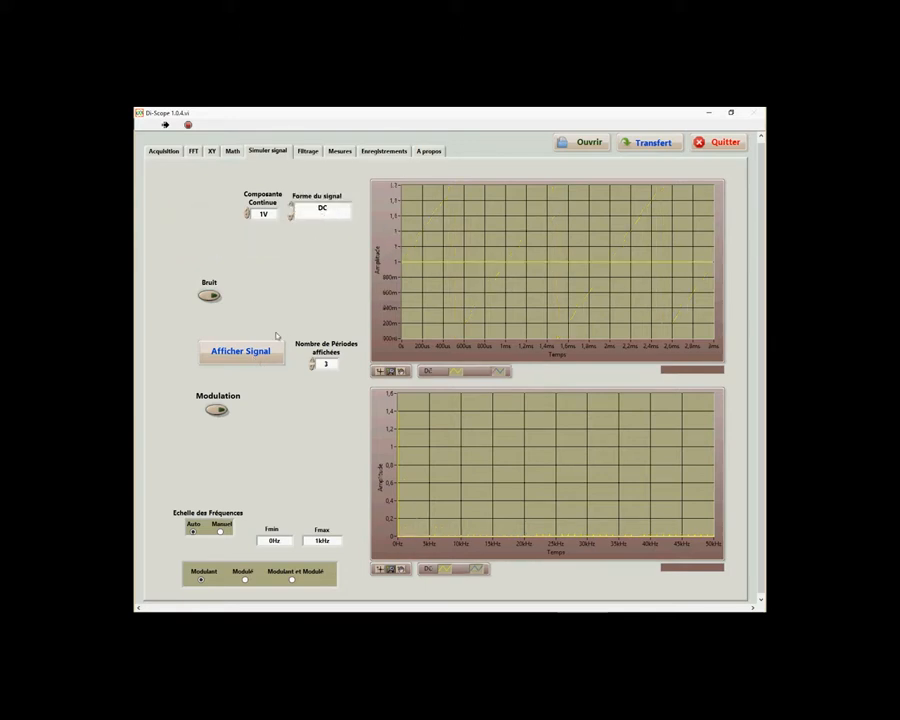
# Change the simulated waveform to Triangle and display it
pyautogui.click(321, 217)
pyautogui.click(316, 183)
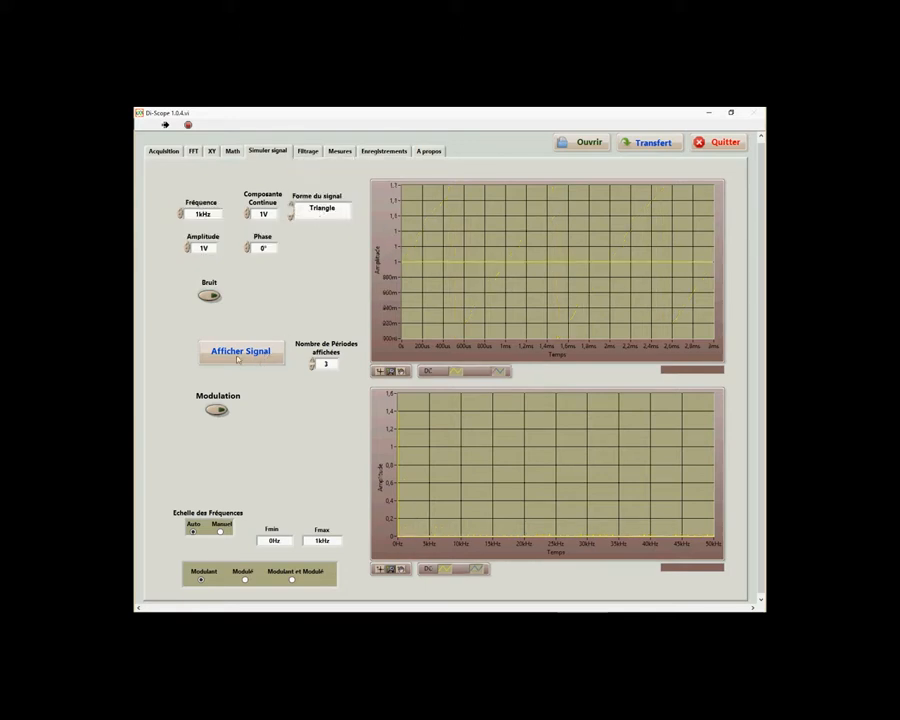
pyautogui.click(236, 353)
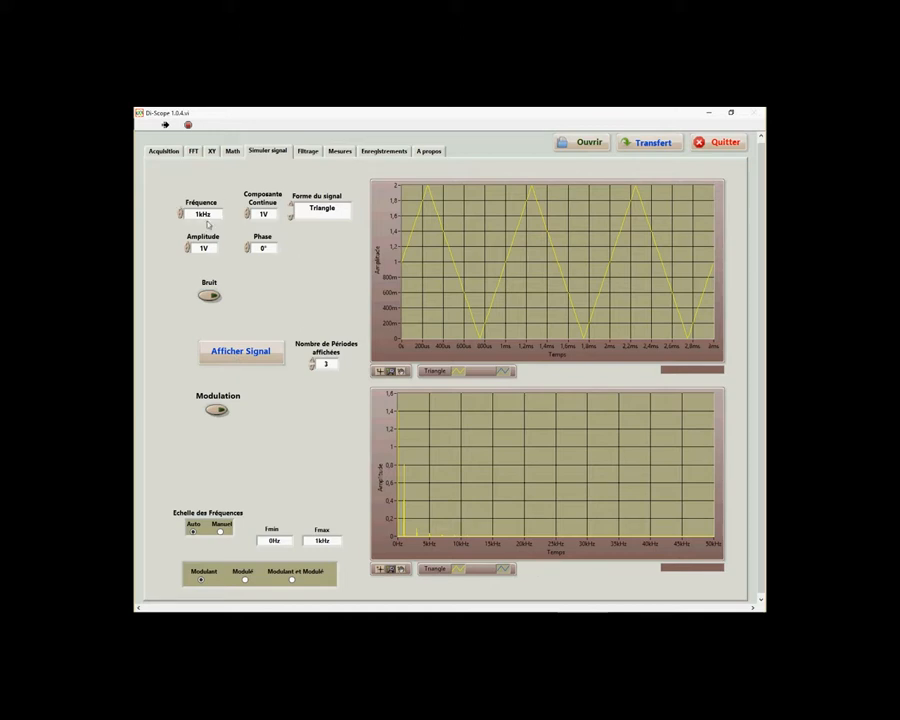
# Redisplay the triangle signal with a 2 V amplitude, a 0 V DC component and 4 displayed periods
pyautogui.click(187, 245)
pyautogui.moveTo(207, 248); pyautogui.dragTo(166, 250)
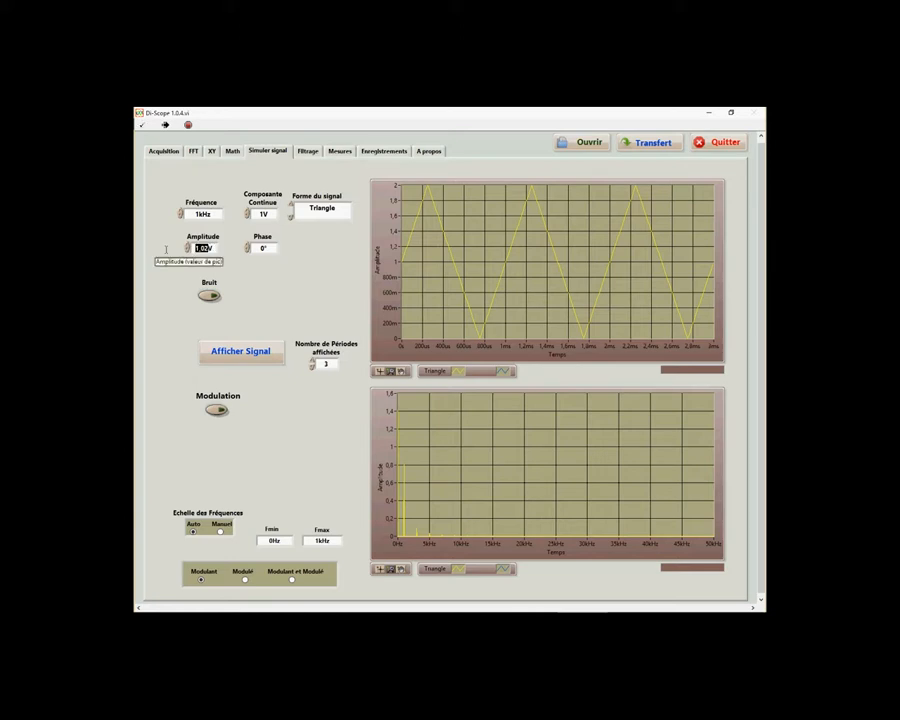
pyautogui.write('2V')
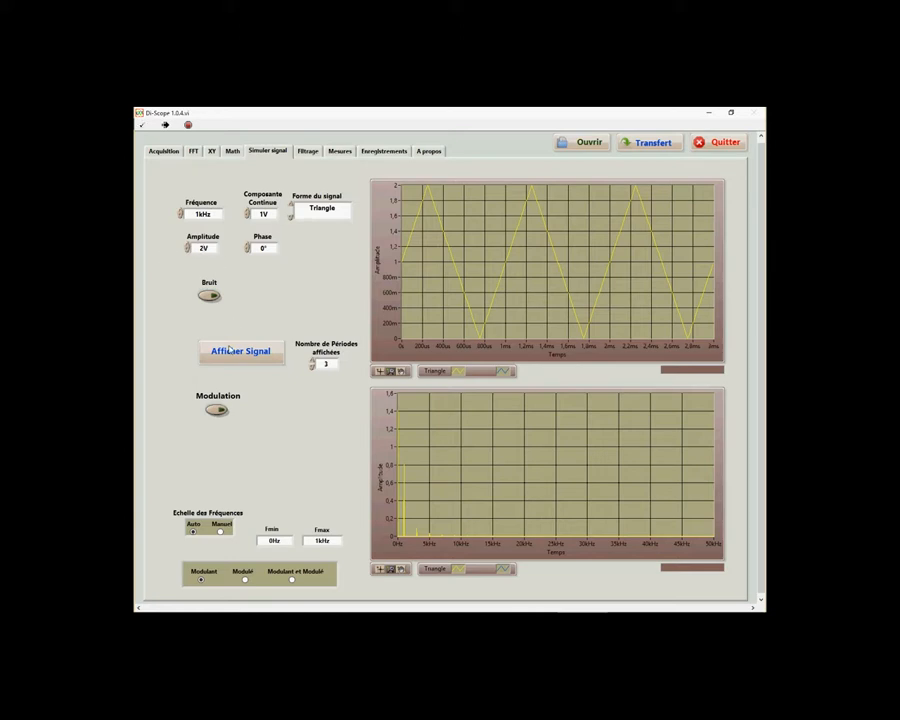
pyautogui.doubleClick(259, 213)
pyautogui.write('0')
pyautogui.click(247, 352)
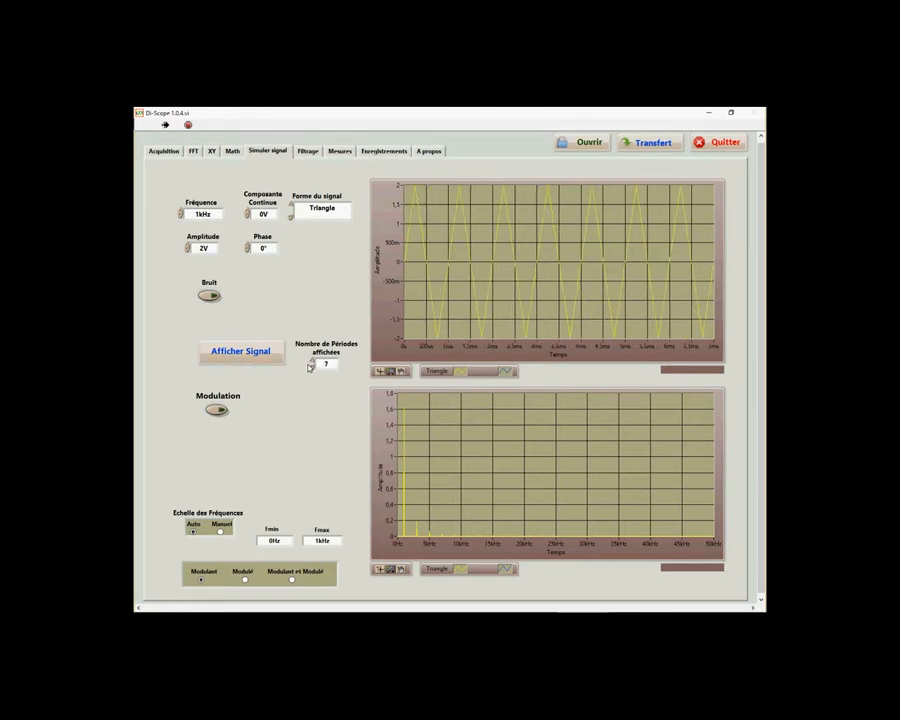
pyautogui.click(312, 367)
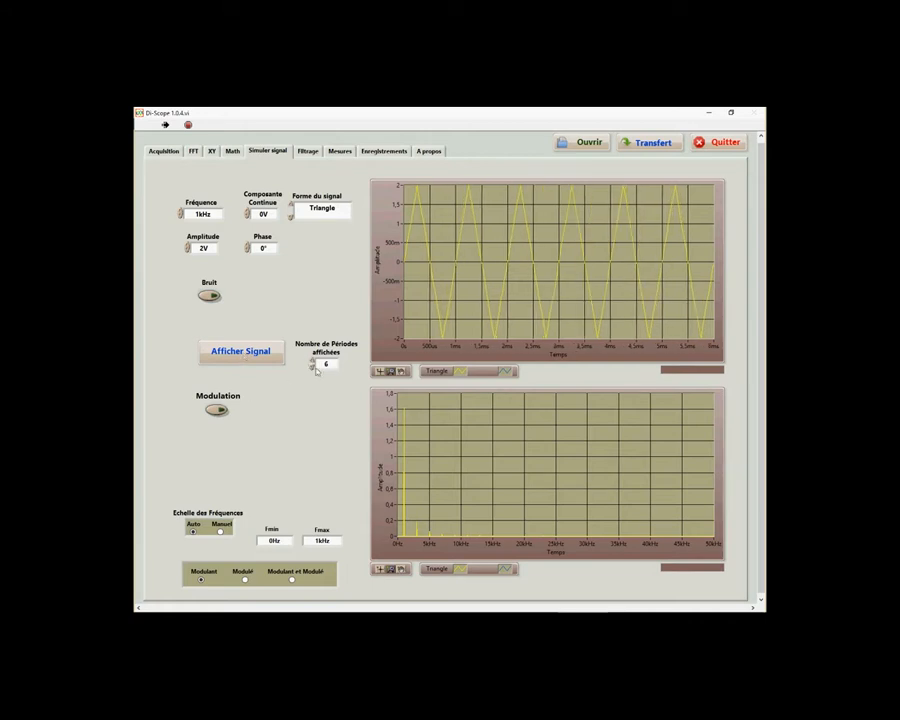
pyautogui.click(312, 367)
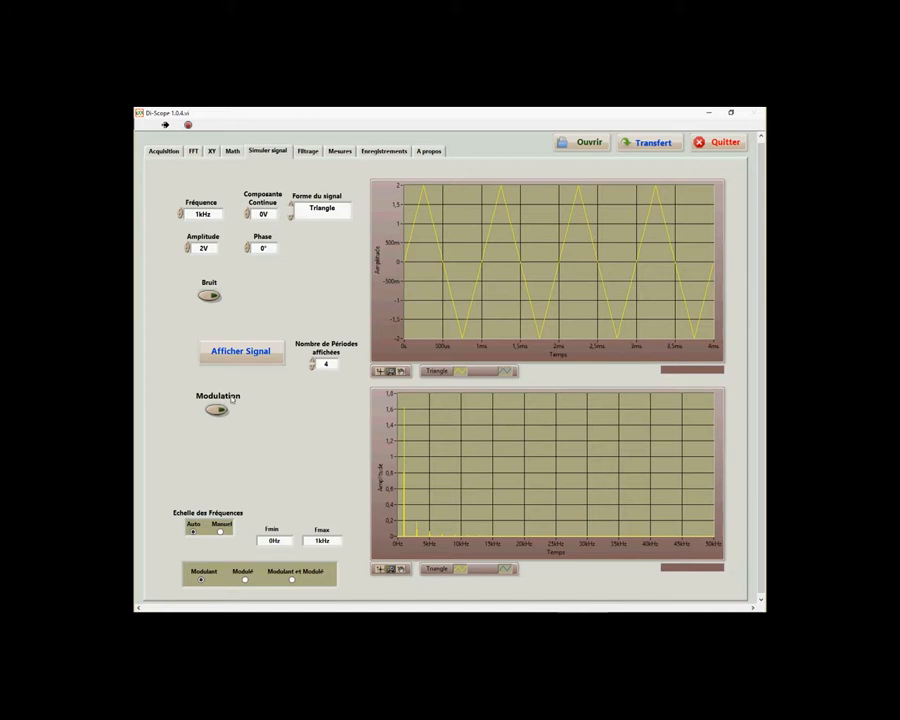
# Enable AM modulation of the triangle signal, display the result, and limit the spectrum to about 0–30 kHz
pyautogui.click(218, 410)
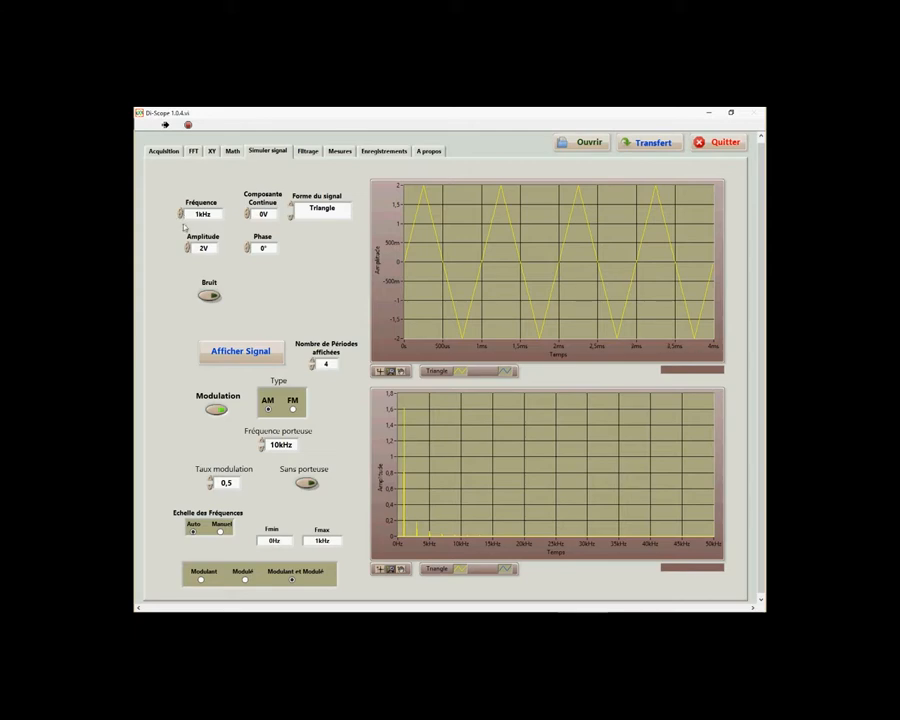
pyautogui.click(258, 358)
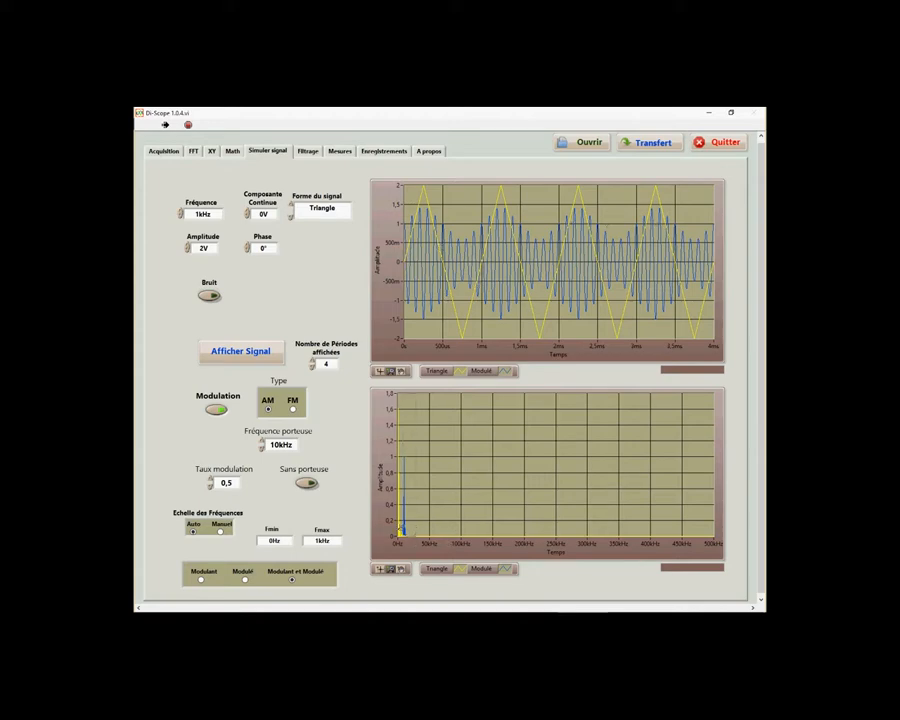
pyautogui.moveTo(399, 530); pyautogui.dragTo(416, 533)
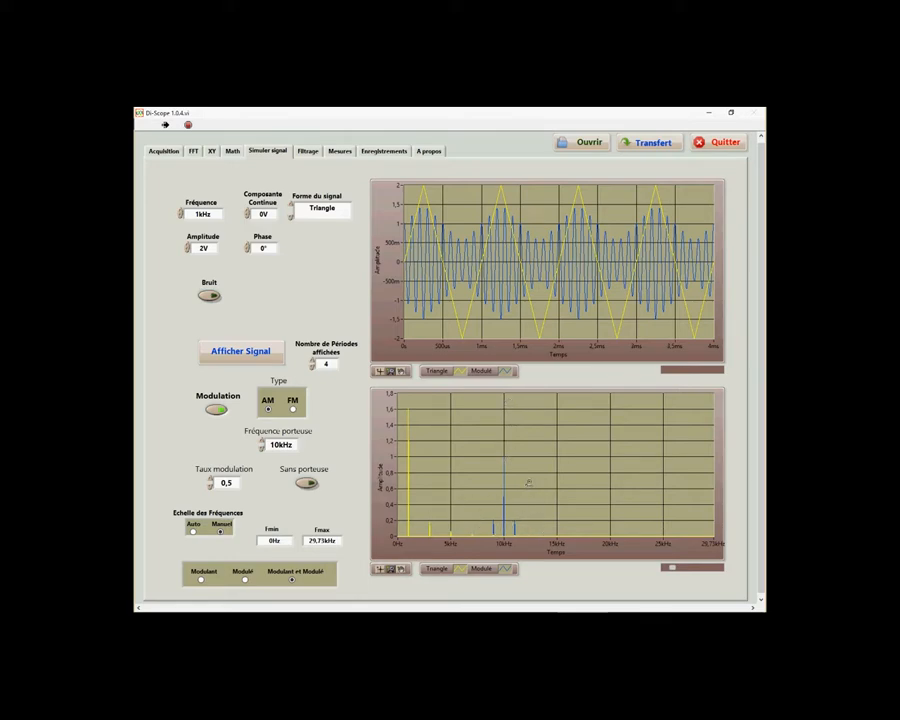
# Switch the modulating waveform to Sinus, redisplay it, and narrow the spectrum to about 7–12.6 kHz around the carrier
pyautogui.click(321, 210)
pyautogui.click(322, 196)
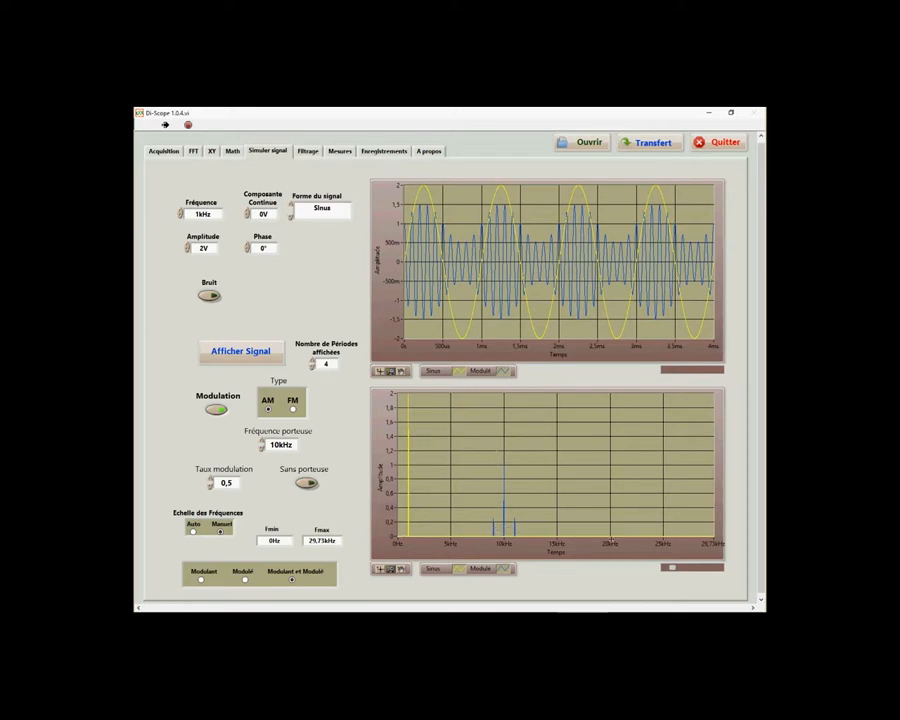
pyautogui.moveTo(531, 524); pyautogui.dragTo(472, 526)
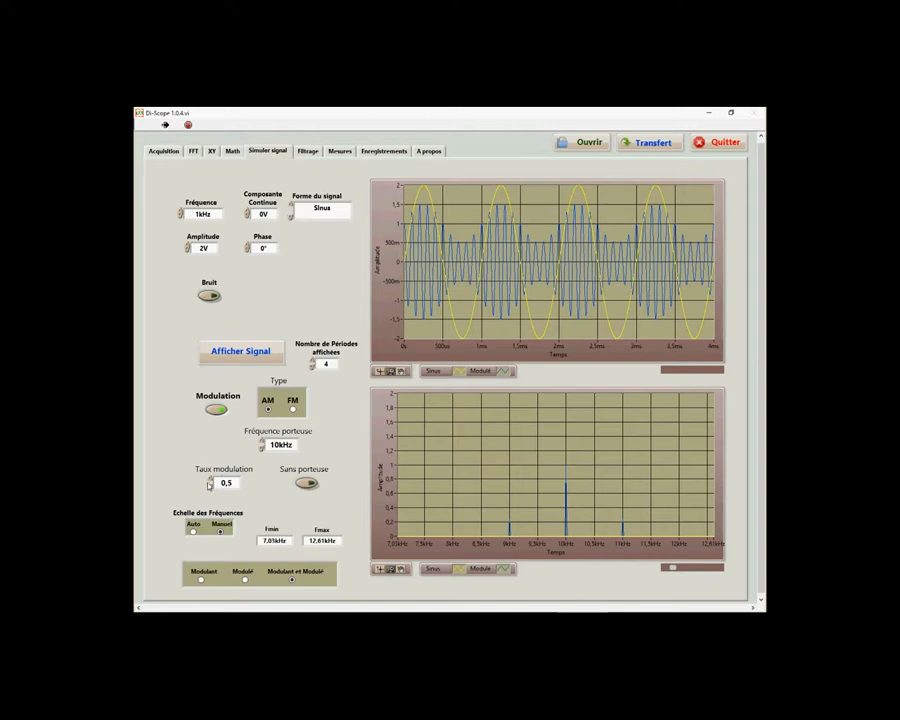
# Display the AM signal with a modulation rate of 2, and redisplay it with the carrier suppressed (Sans porteuse)
pyautogui.doubleClick(230, 483)
pyautogui.write('2')
pyautogui.click(238, 352)
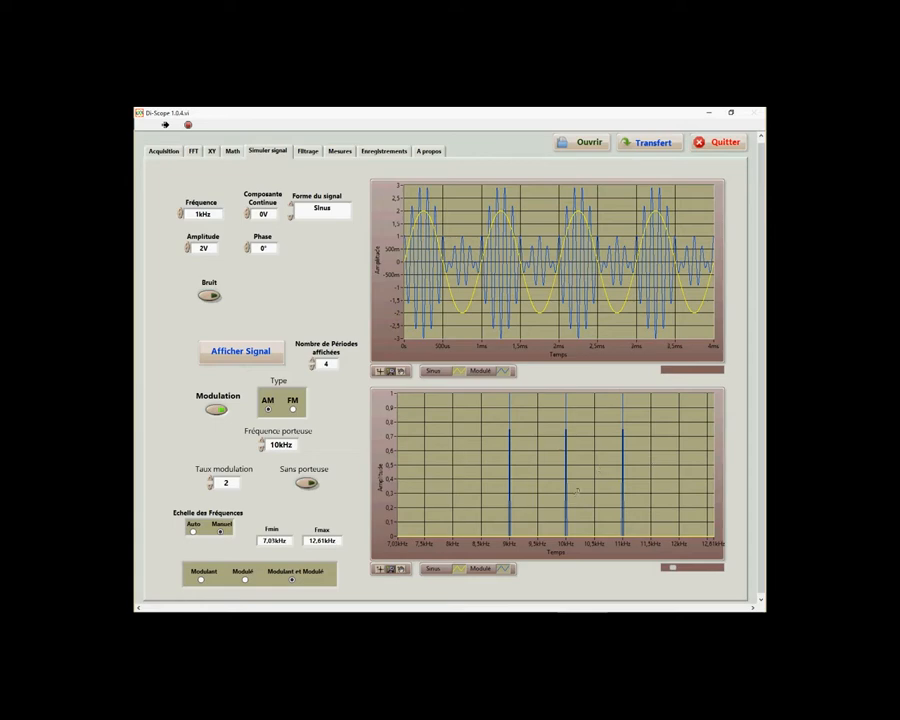
pyautogui.click(311, 485)
pyautogui.click(247, 352)
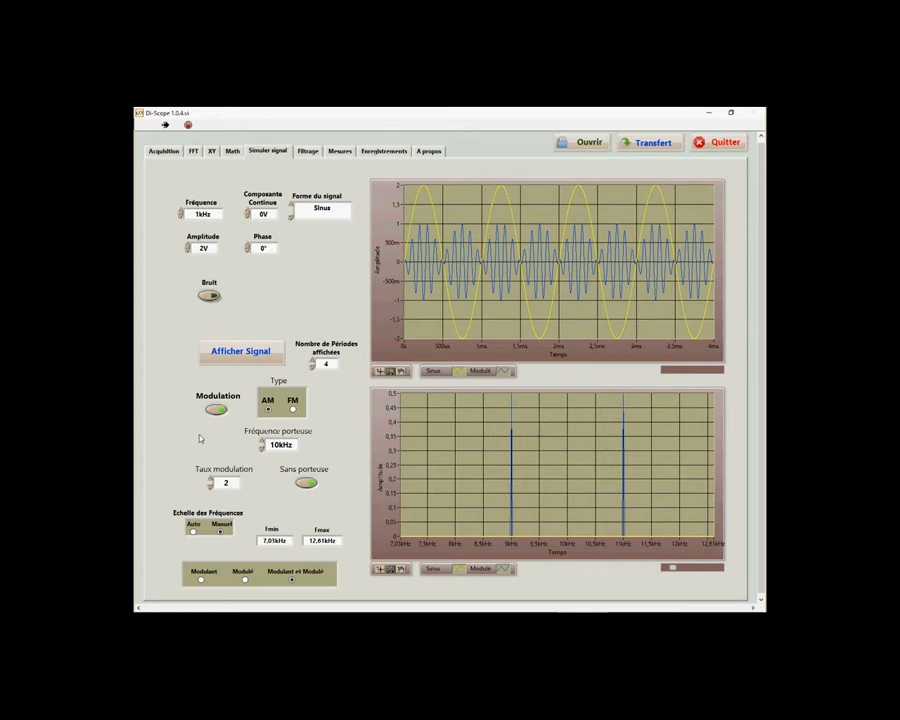
# Switch the modulation type to FM, display the signal, and rescale the spectrum to about 1.7–18.3 kHz
pyautogui.click(292, 410)
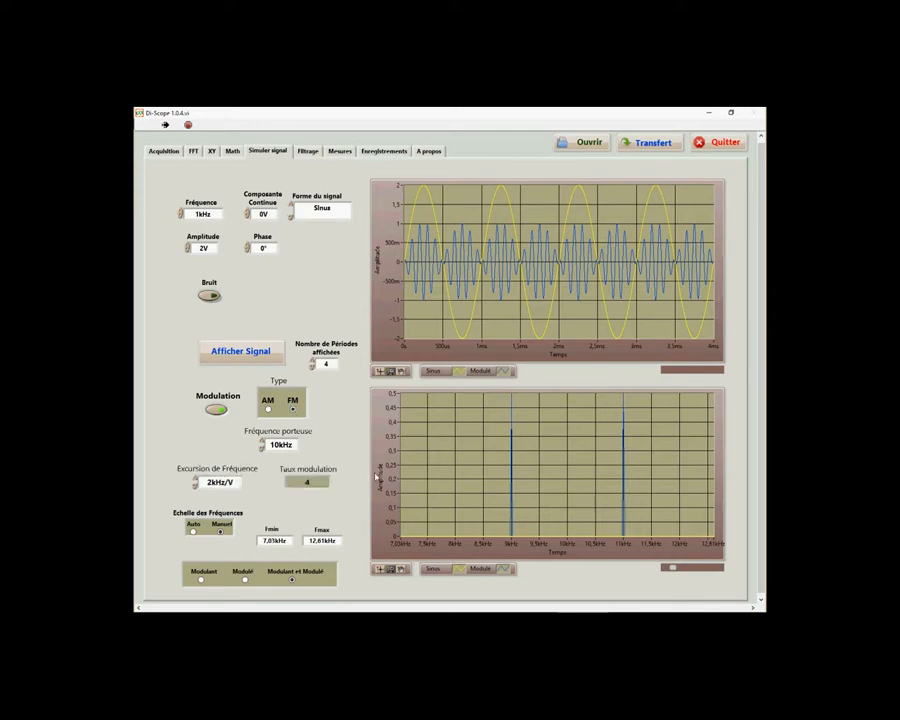
pyautogui.click(231, 358)
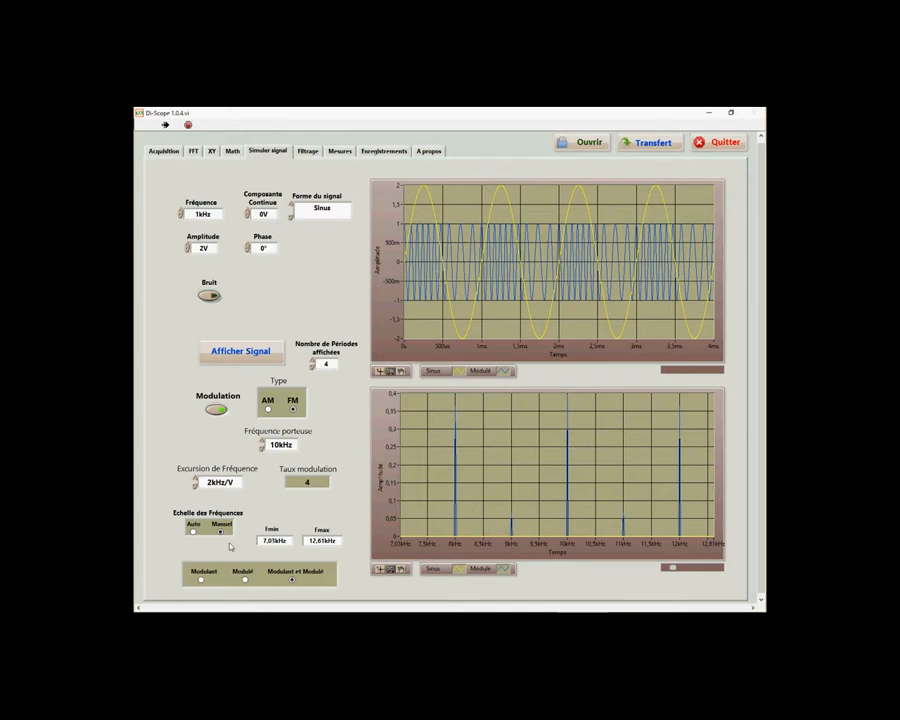
pyautogui.click(193, 531)
pyautogui.moveTo(420, 533); pyautogui.dragTo(393, 516)
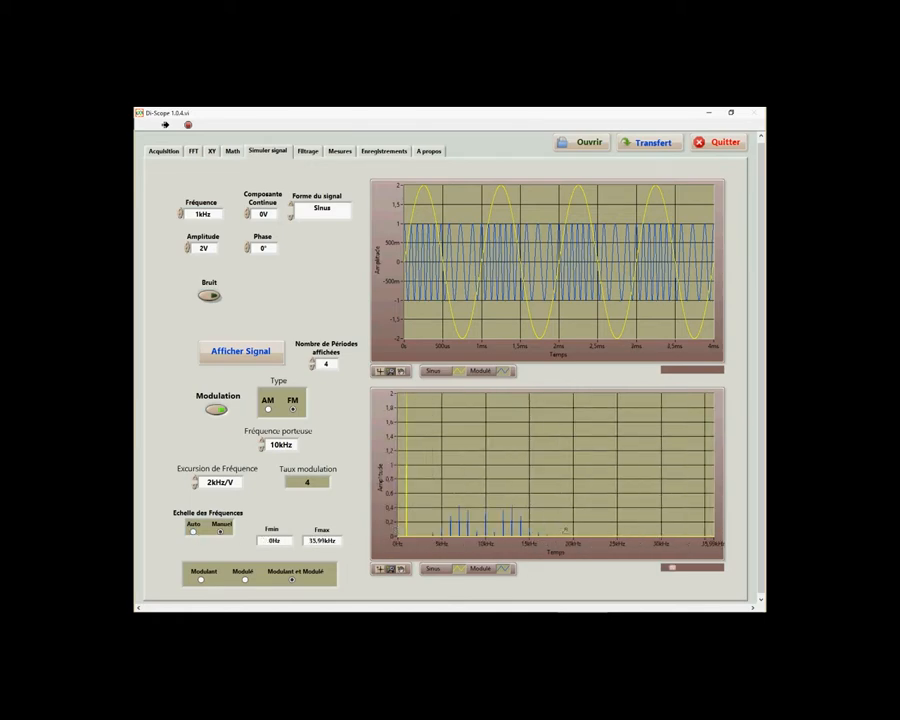
pyautogui.moveTo(411, 533); pyautogui.dragTo(559, 535)
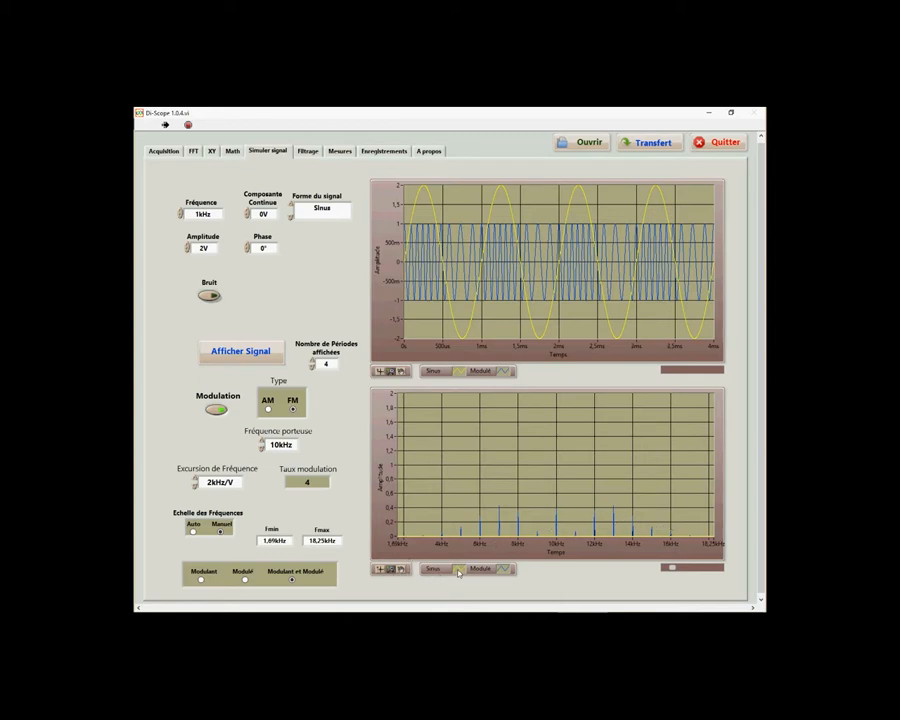
# Thicken the line of the Modulé trace in the spectrum graph
pyautogui.click(502, 573)
pyautogui.moveTo(505, 570)
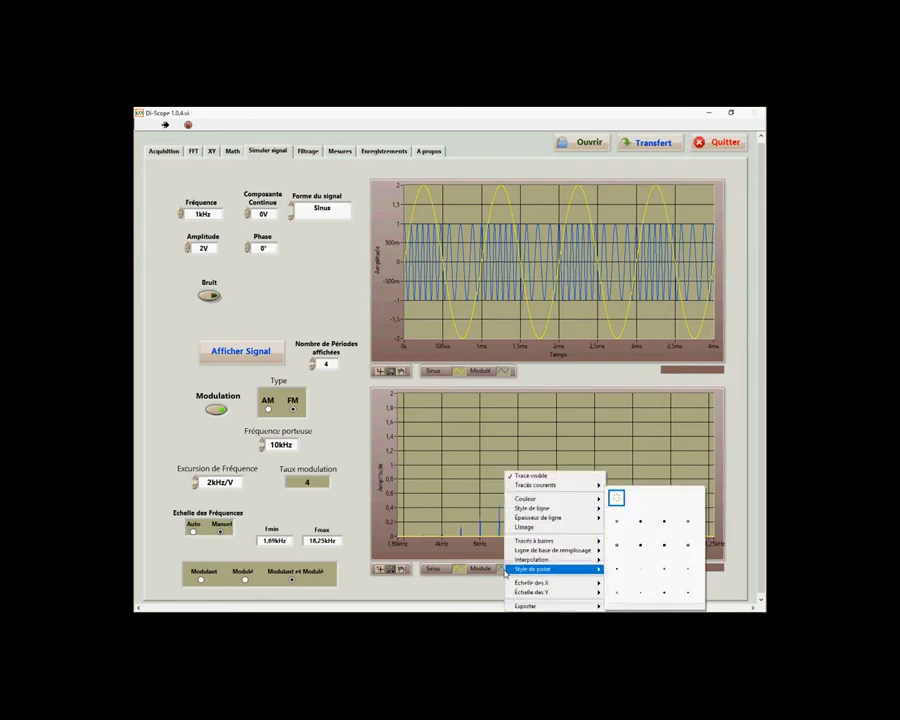
pyautogui.moveTo(592, 518)
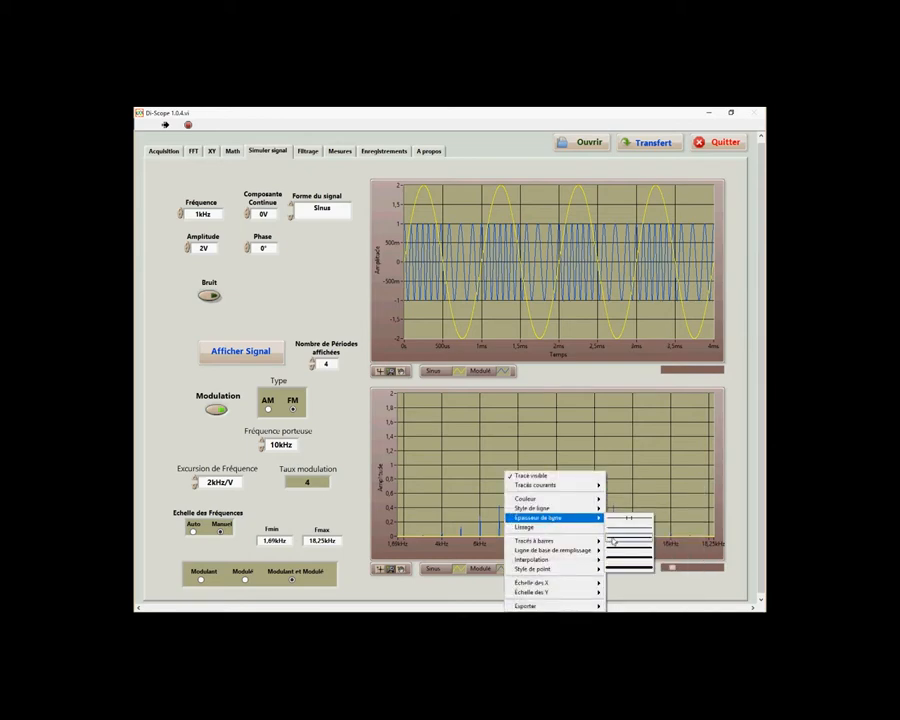
pyautogui.click(620, 554)
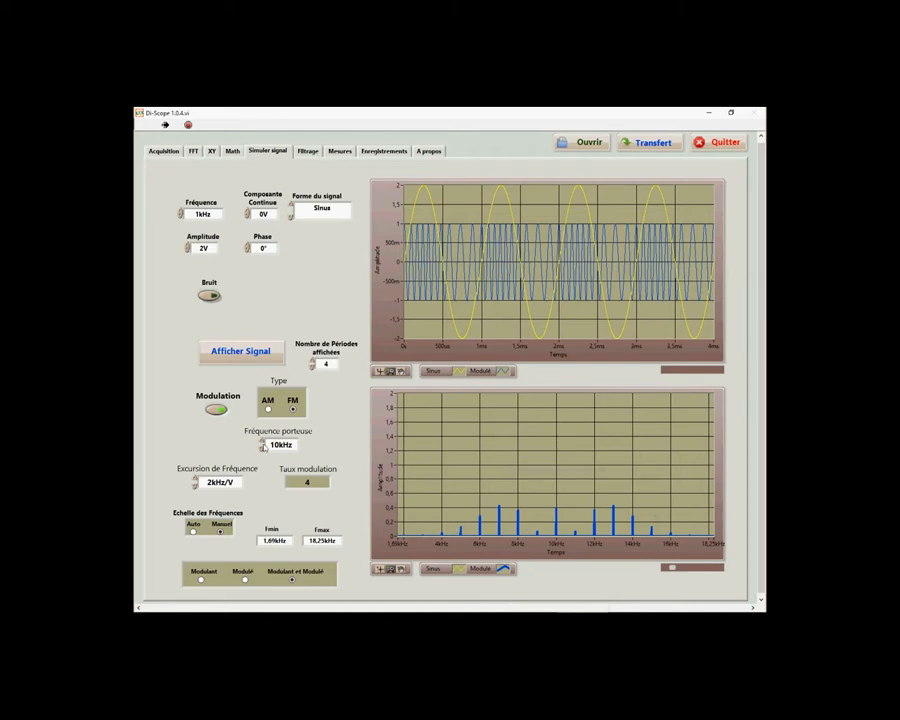
# Set the FM frequency excursion to 2,5 kHz/V and display the signal with its spectrum
pyautogui.click(196, 478)
pyautogui.click(196, 478)
pyautogui.click(196, 478)
pyautogui.click(196, 478)
pyautogui.click(196, 478)
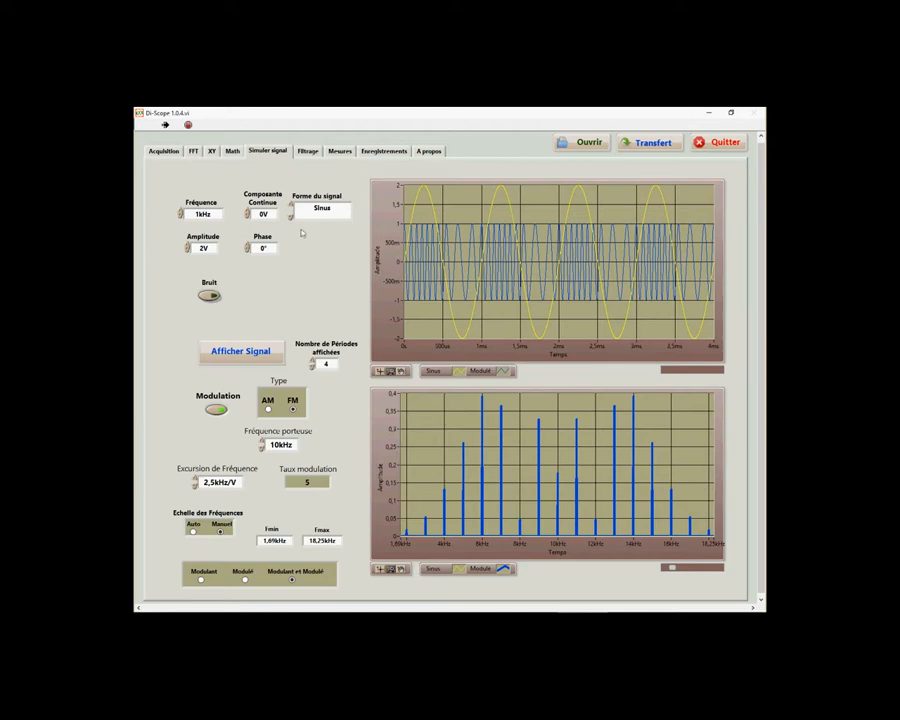
# Filter the simulated signal with the 1 kHz second-order Butterworth low-pass, and compare it with the simulation view before returning to filtering
pyautogui.click(310, 151)
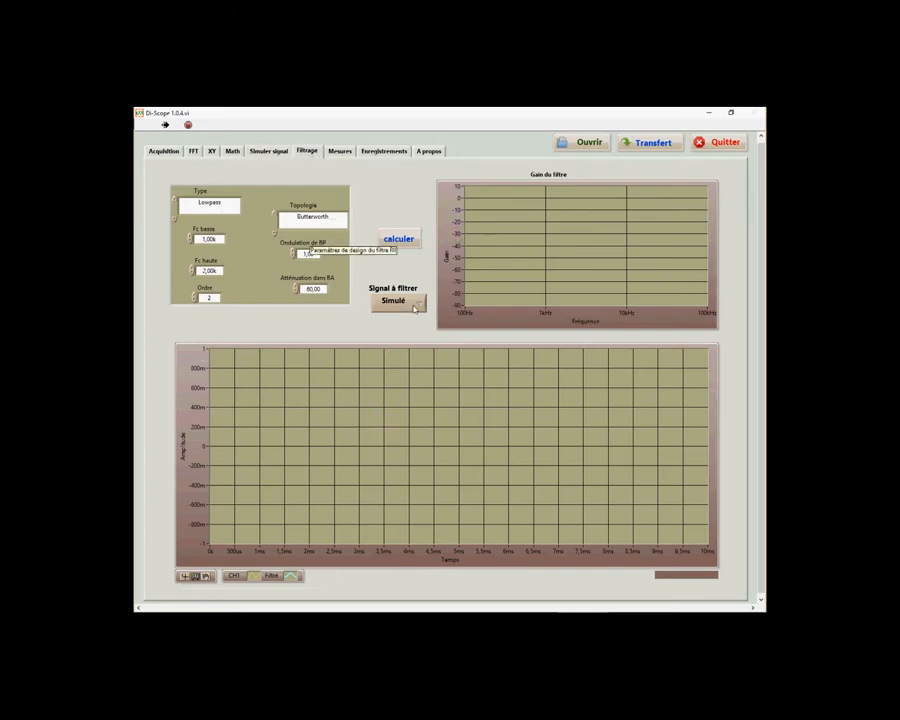
pyautogui.click(397, 241)
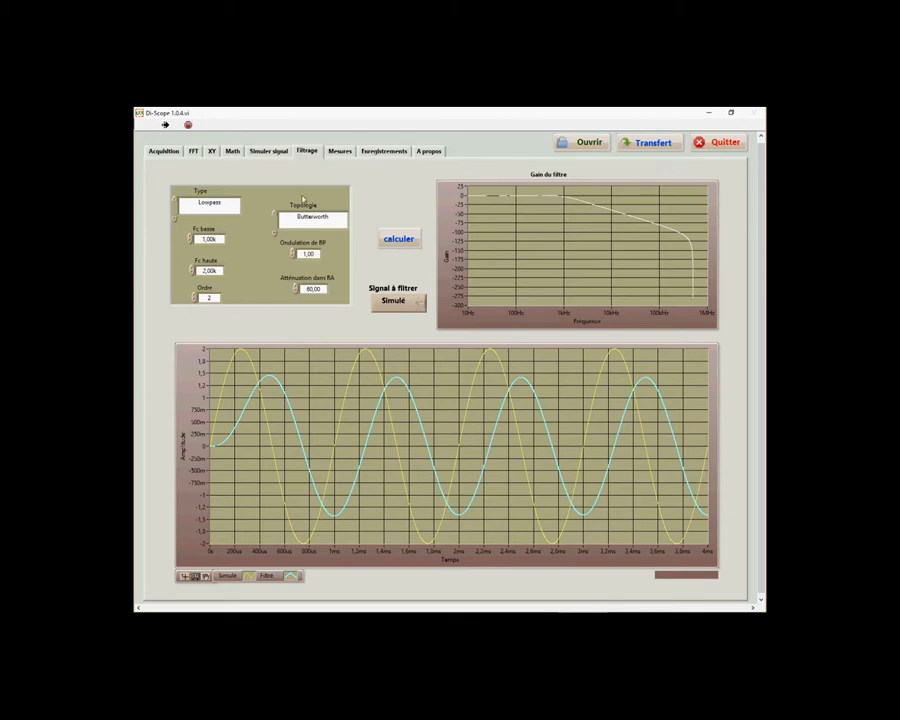
pyautogui.click(269, 153)
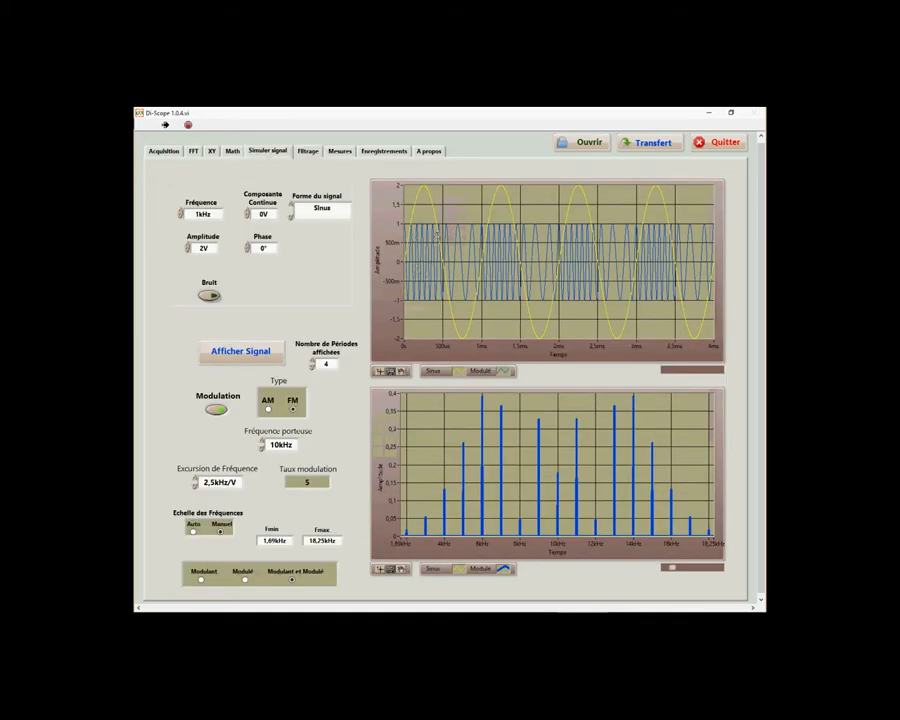
pyautogui.click(309, 151)
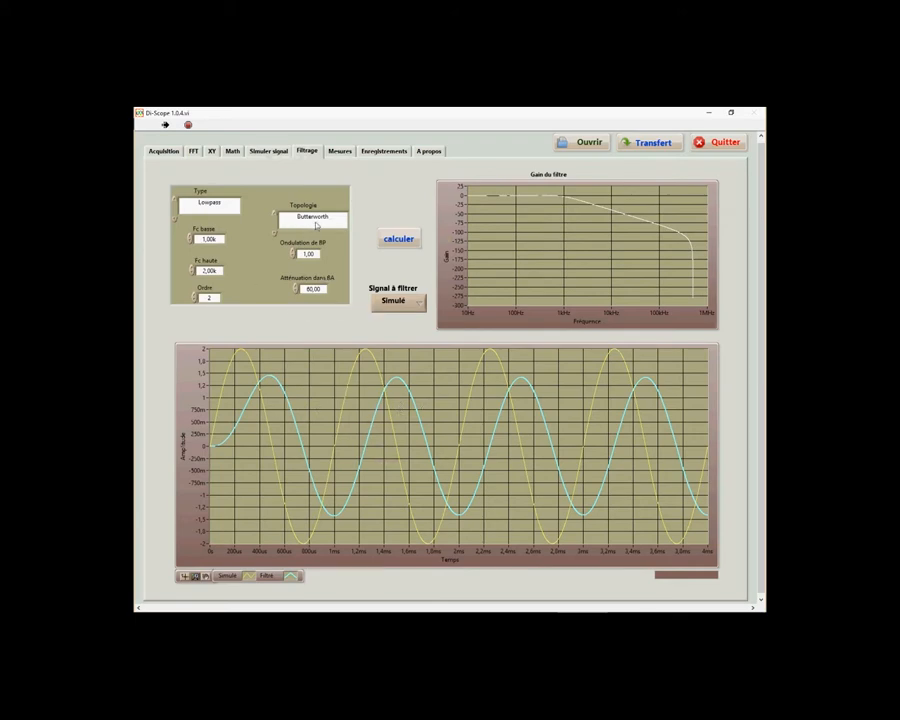
# Change the filter type to Highpass and recalculate the filtered simulated signal
pyautogui.click(214, 204)
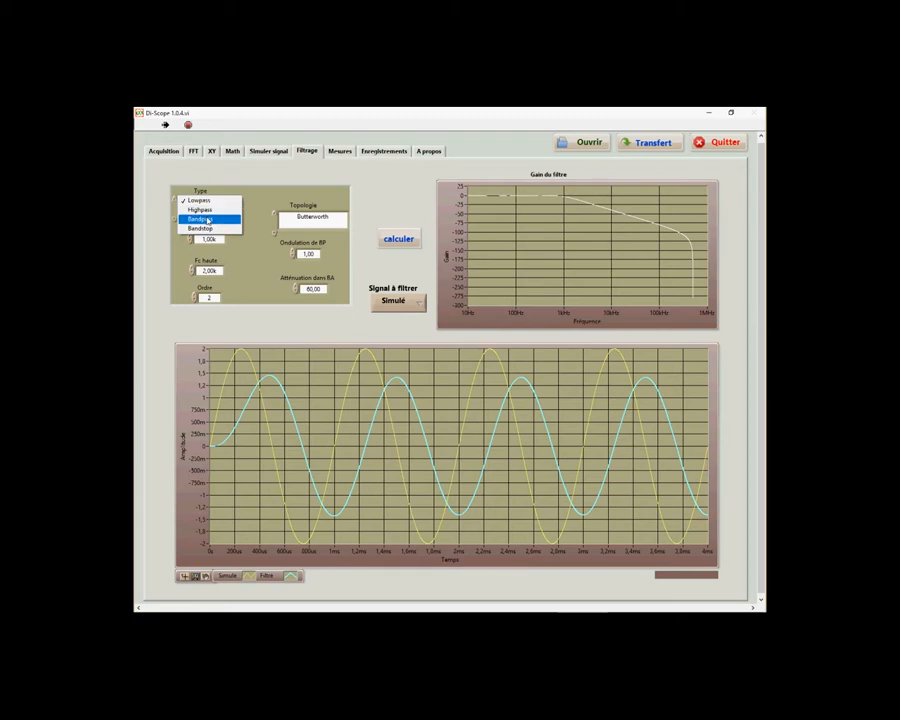
pyautogui.click(203, 209)
pyautogui.click(395, 240)
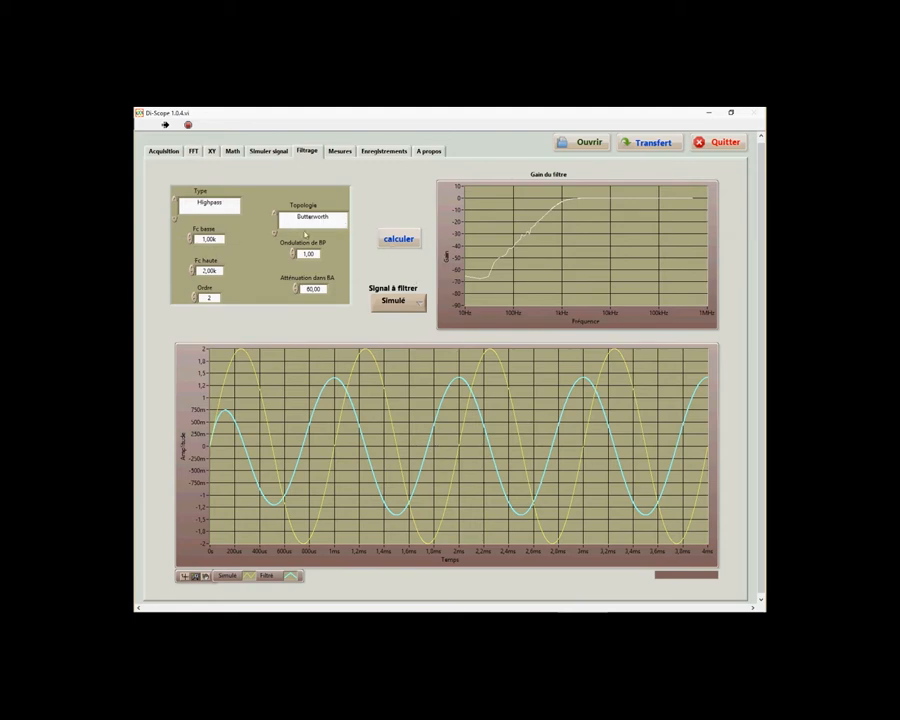
# Apply the high-pass filter to the Modulé signal and enlarge the time range of about 15,2–19,8 ms
pyautogui.click(404, 304)
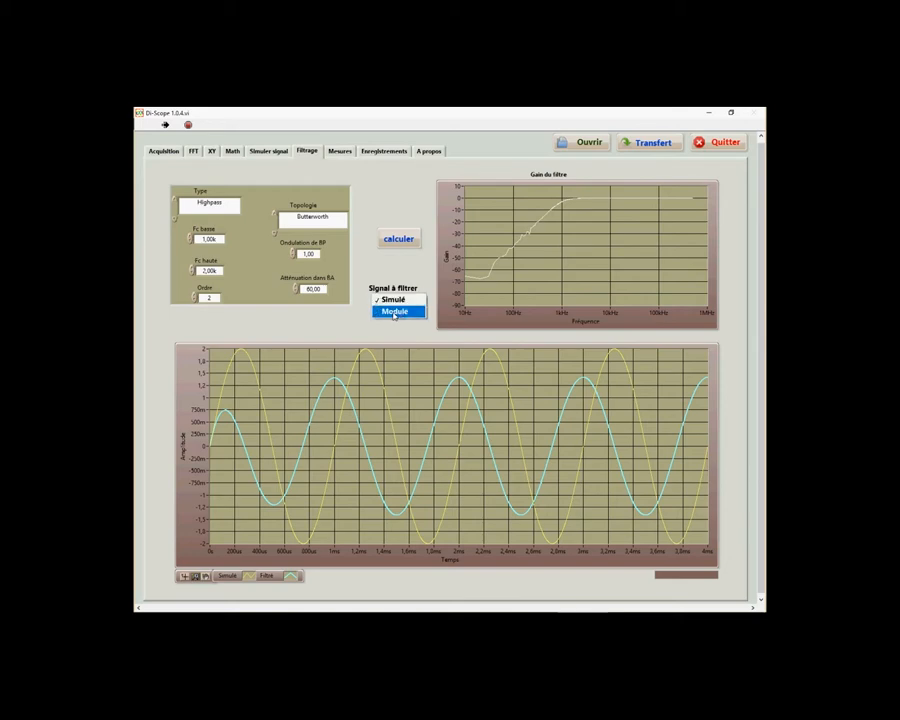
pyautogui.click(395, 312)
pyautogui.click(395, 245)
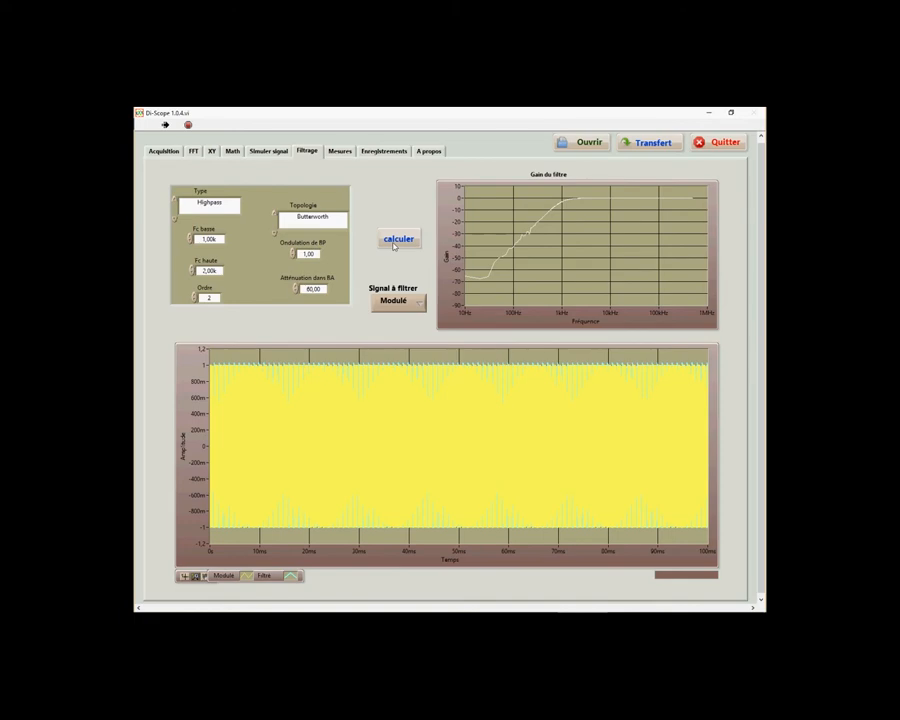
pyautogui.moveTo(308, 412); pyautogui.dragTo(286, 413)
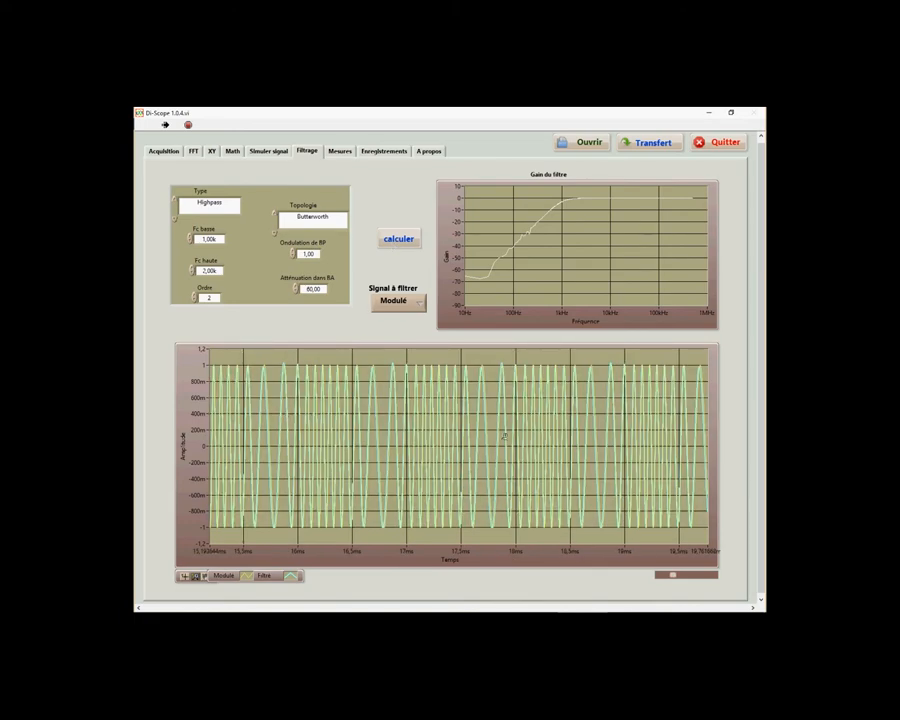
# Transfer the oscilloscope's channel data through the acquisition view and return to filtering
pyautogui.click(395, 301)
pyautogui.click(395, 285)
pyautogui.click(163, 150)
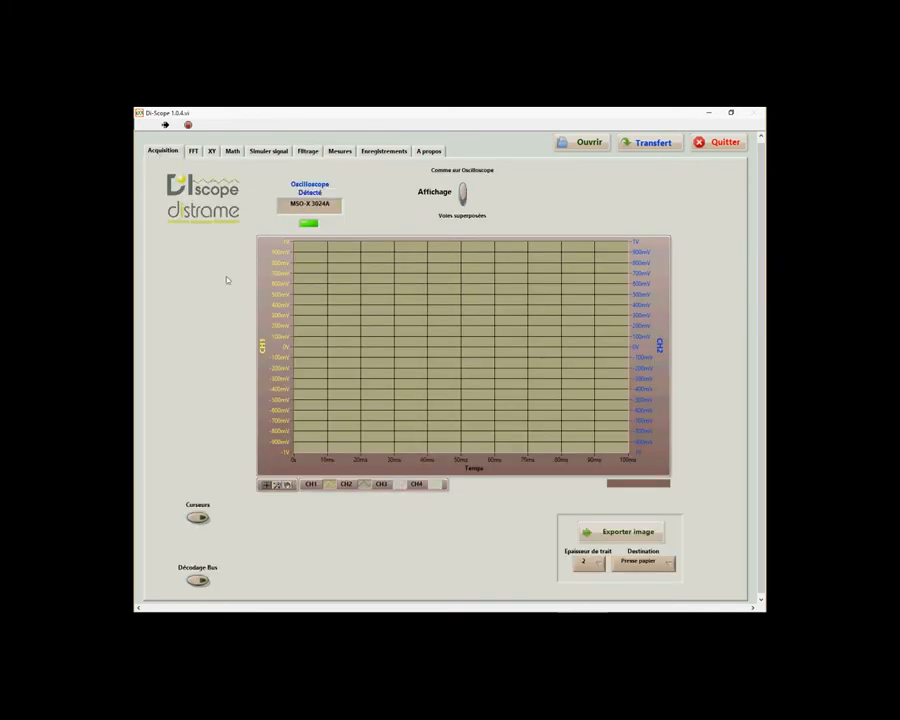
pyautogui.click(632, 145)
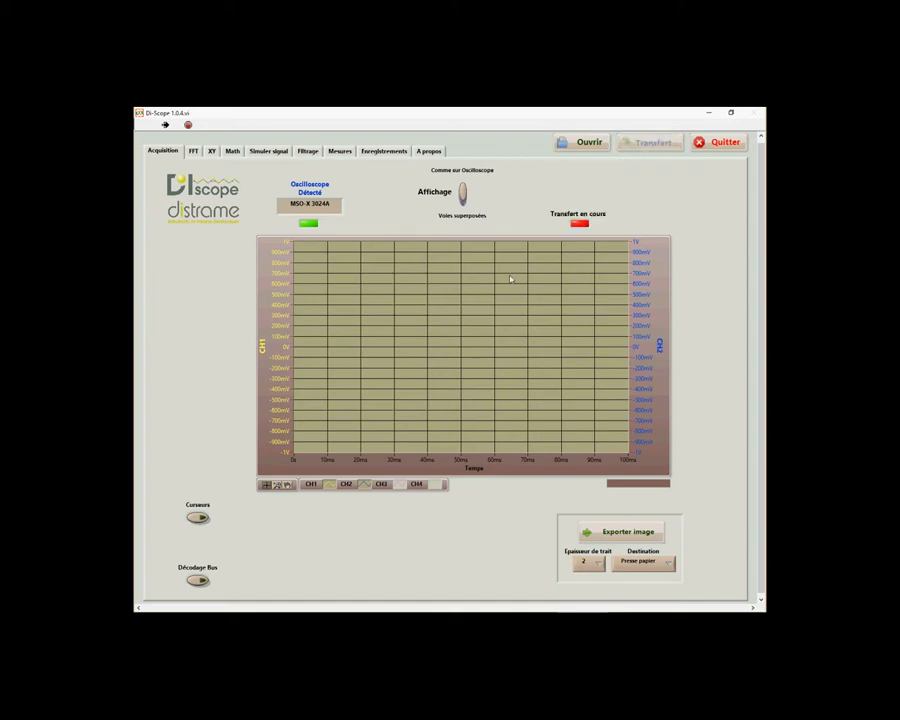
pyautogui.click(308, 151)
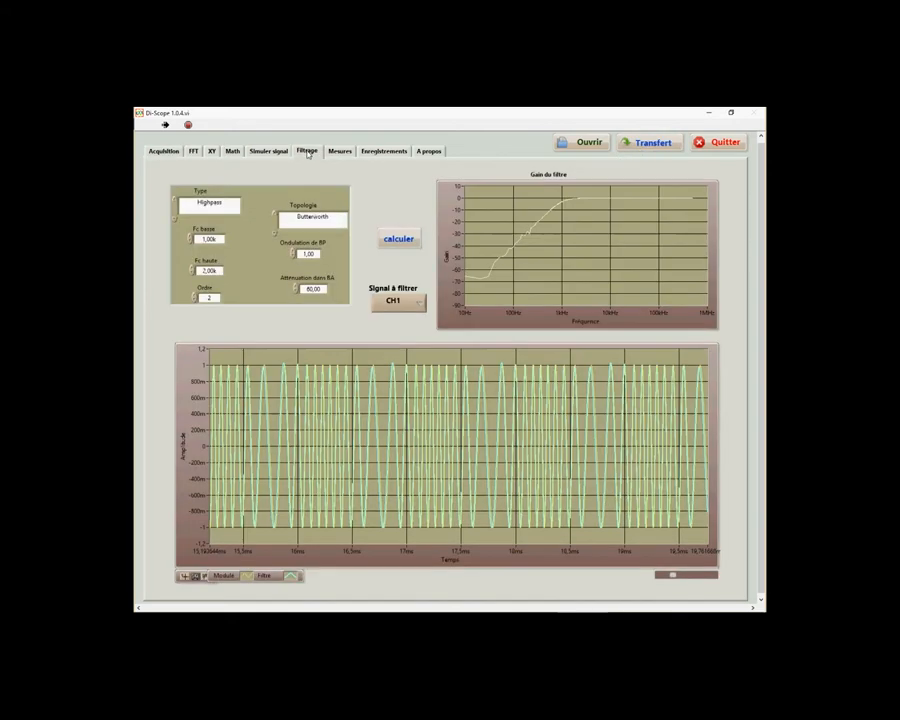
# Calculate the high-pass filtering of acquired channel CH2, and repeat it for CH1
pyautogui.click(396, 301)
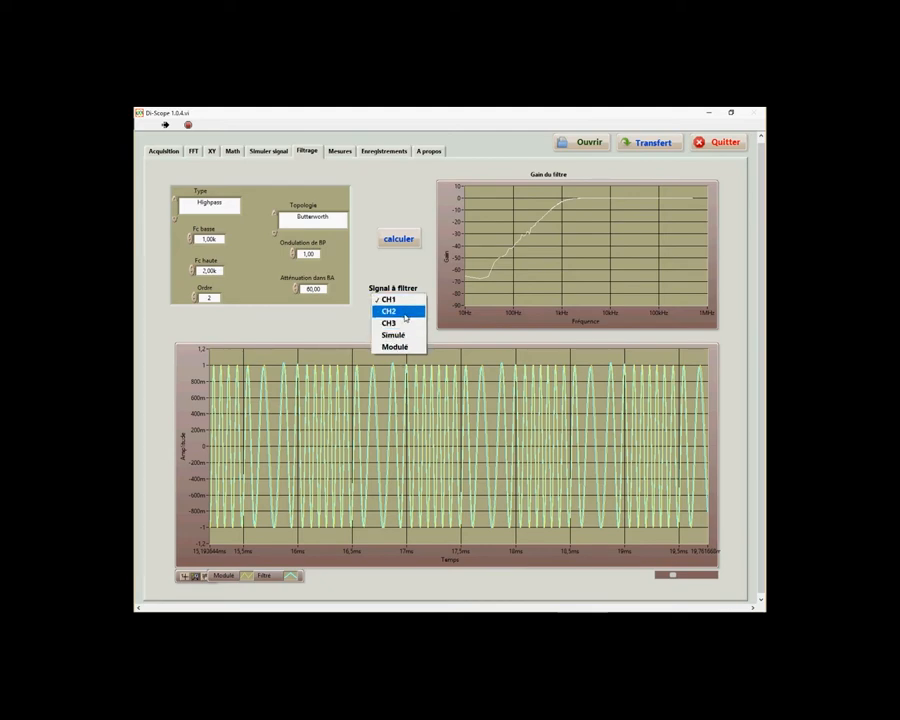
pyautogui.click(391, 311)
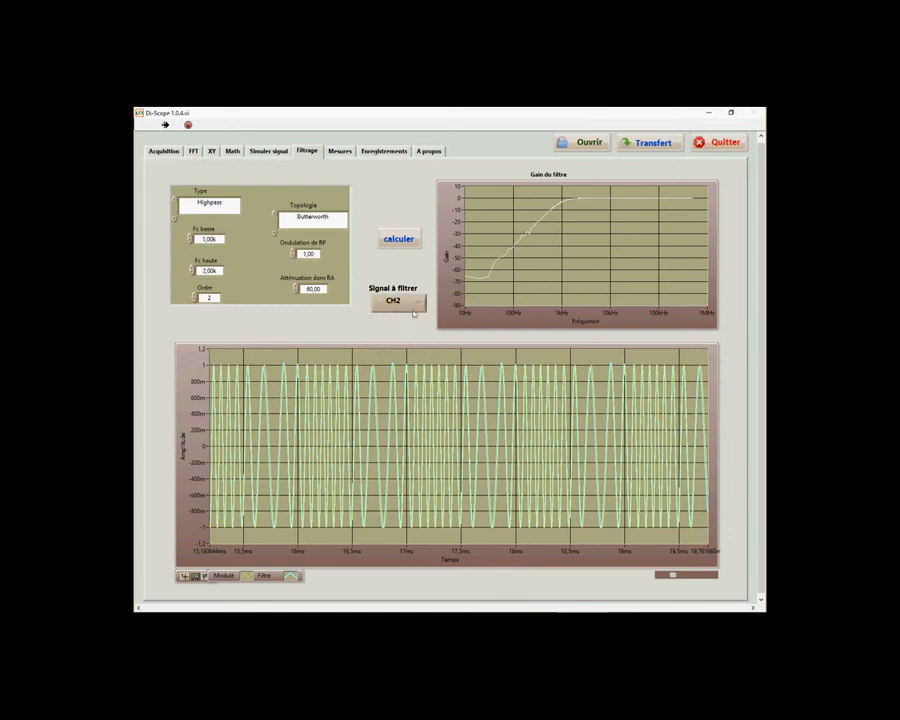
pyautogui.click(400, 238)
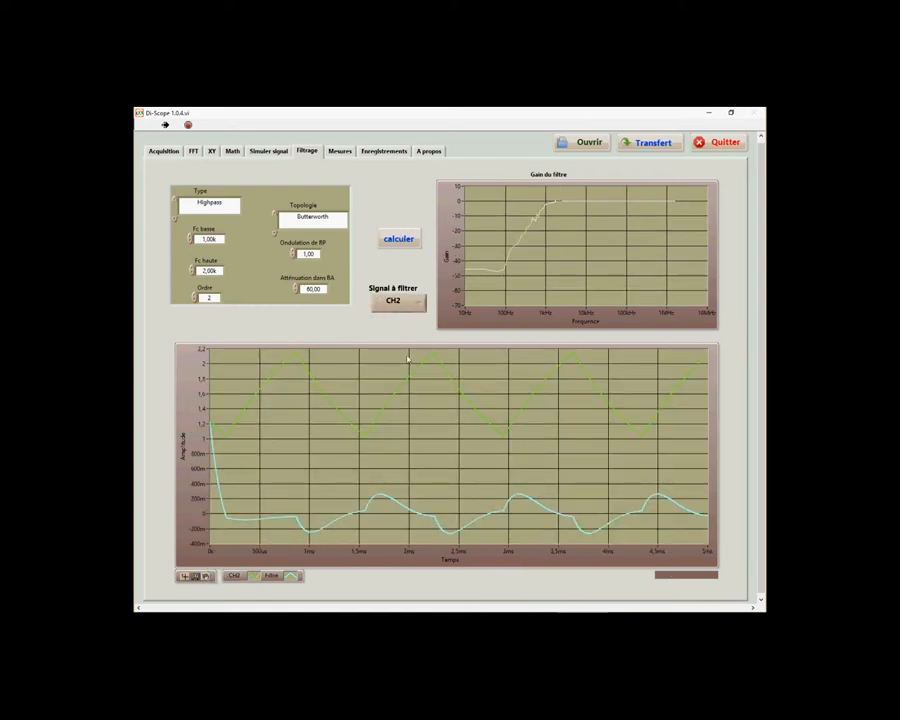
pyautogui.click(392, 300)
pyautogui.click(389, 286)
pyautogui.click(400, 238)
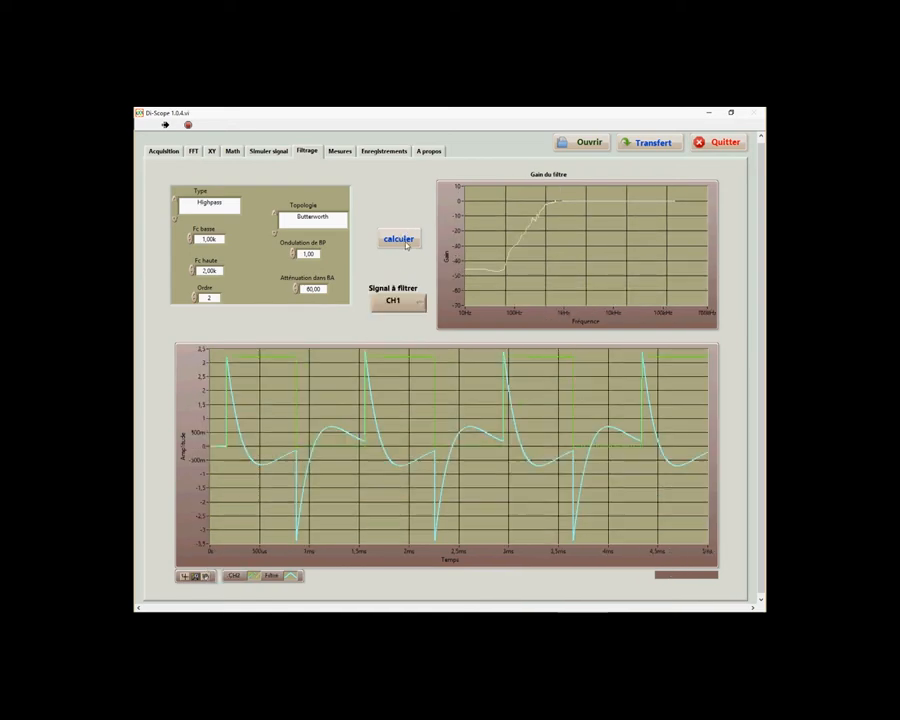
# Switch the filter type to Lowpass and recalculate the filtered CH1 signal
pyautogui.click(209, 204)
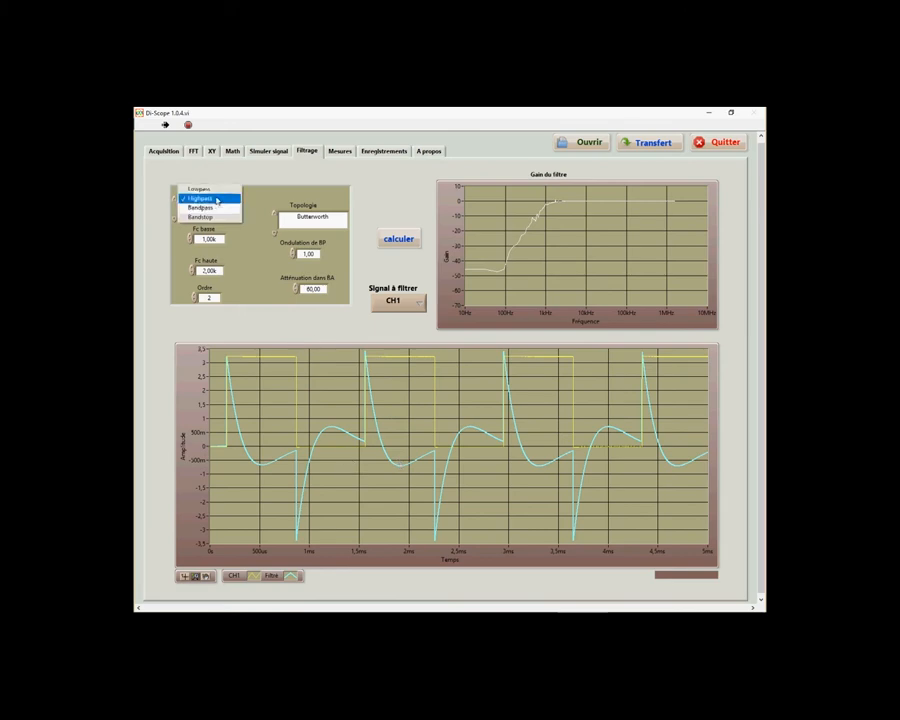
pyautogui.click(202, 186)
pyautogui.click(398, 238)
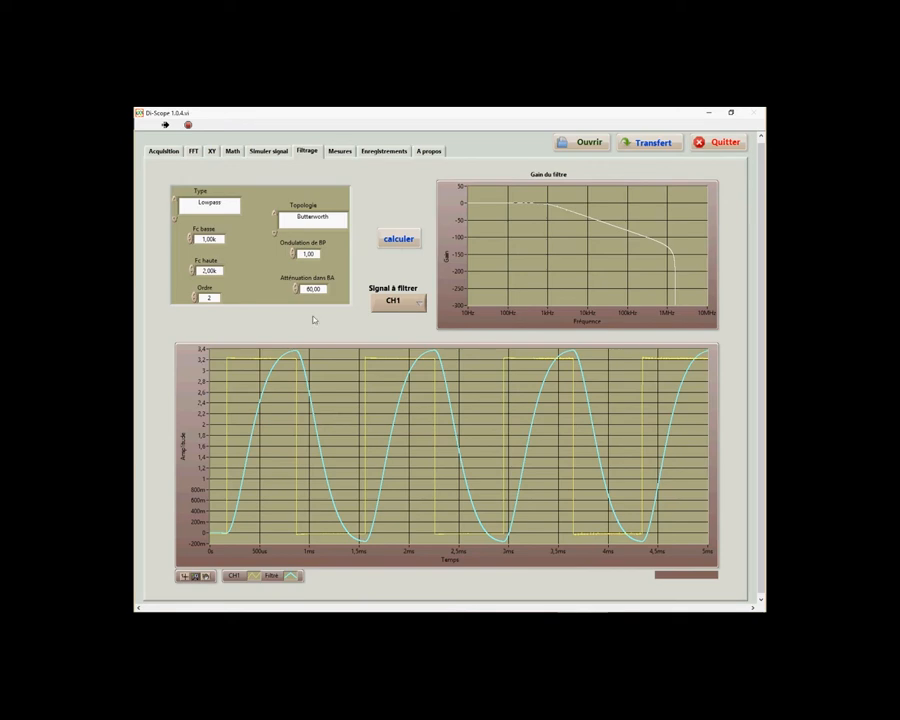
# Lower the low-pass cutoff (Fc basse) to 500 and recalculate the filtering of CH1
pyautogui.doubleClick(211, 239)
pyautogui.moveTo(213, 241); pyautogui.dragTo(173, 243)
pyautogui.write('4')
pyautogui.click(398, 238)
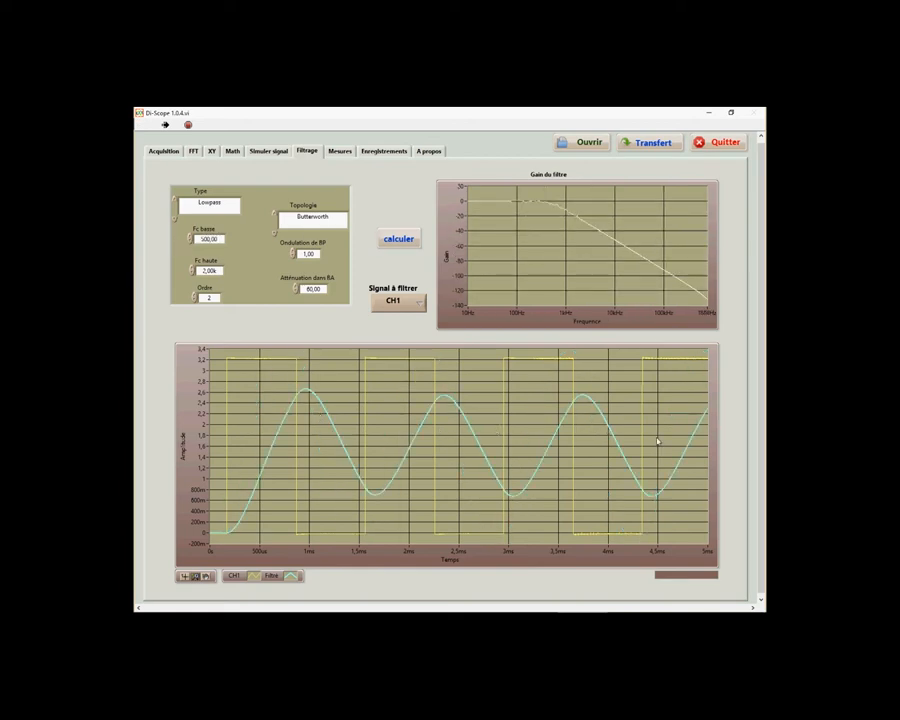